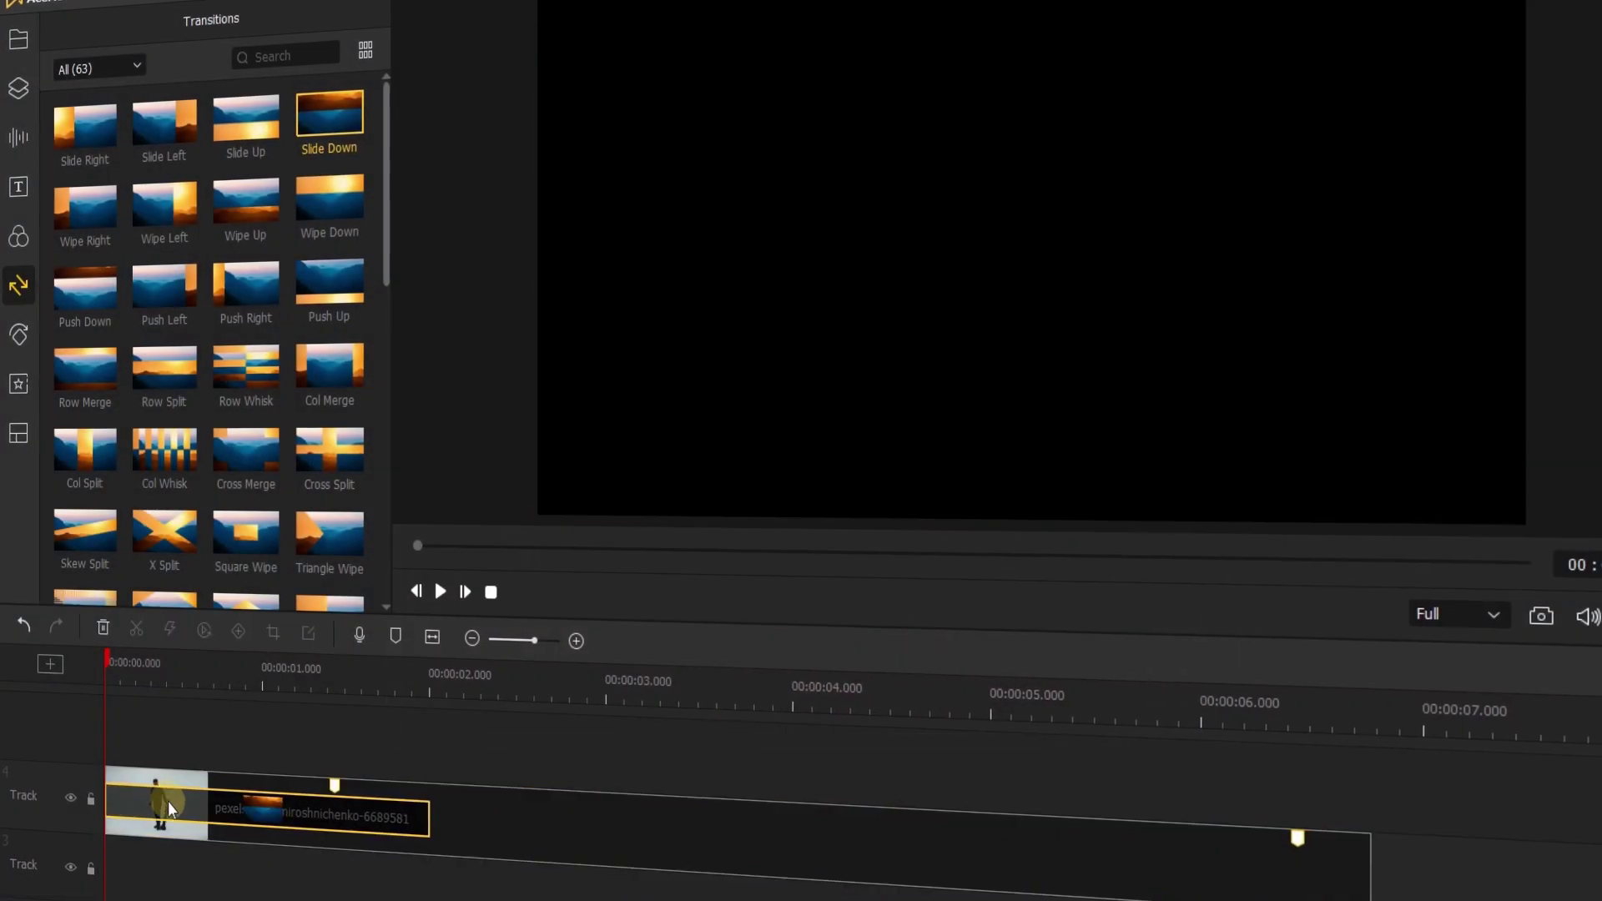
- Shorten the Slide Down transition and add a clip keyframe at about 1.4 s
drag(429, 815, 360, 815)
click(338, 673)
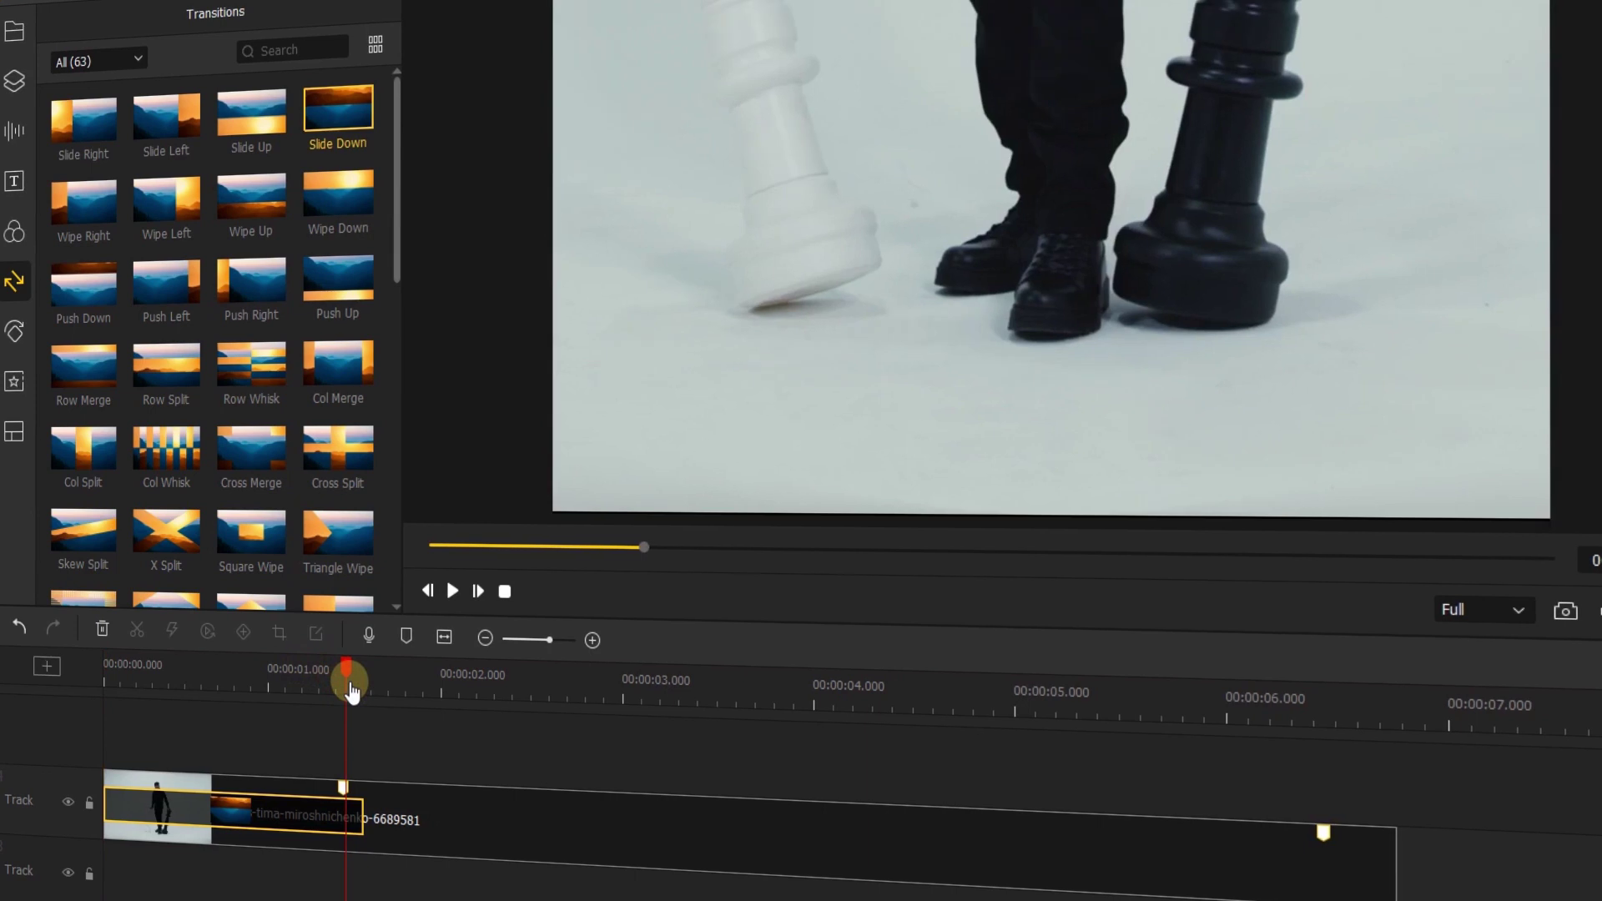
click(313, 816)
click(248, 632)
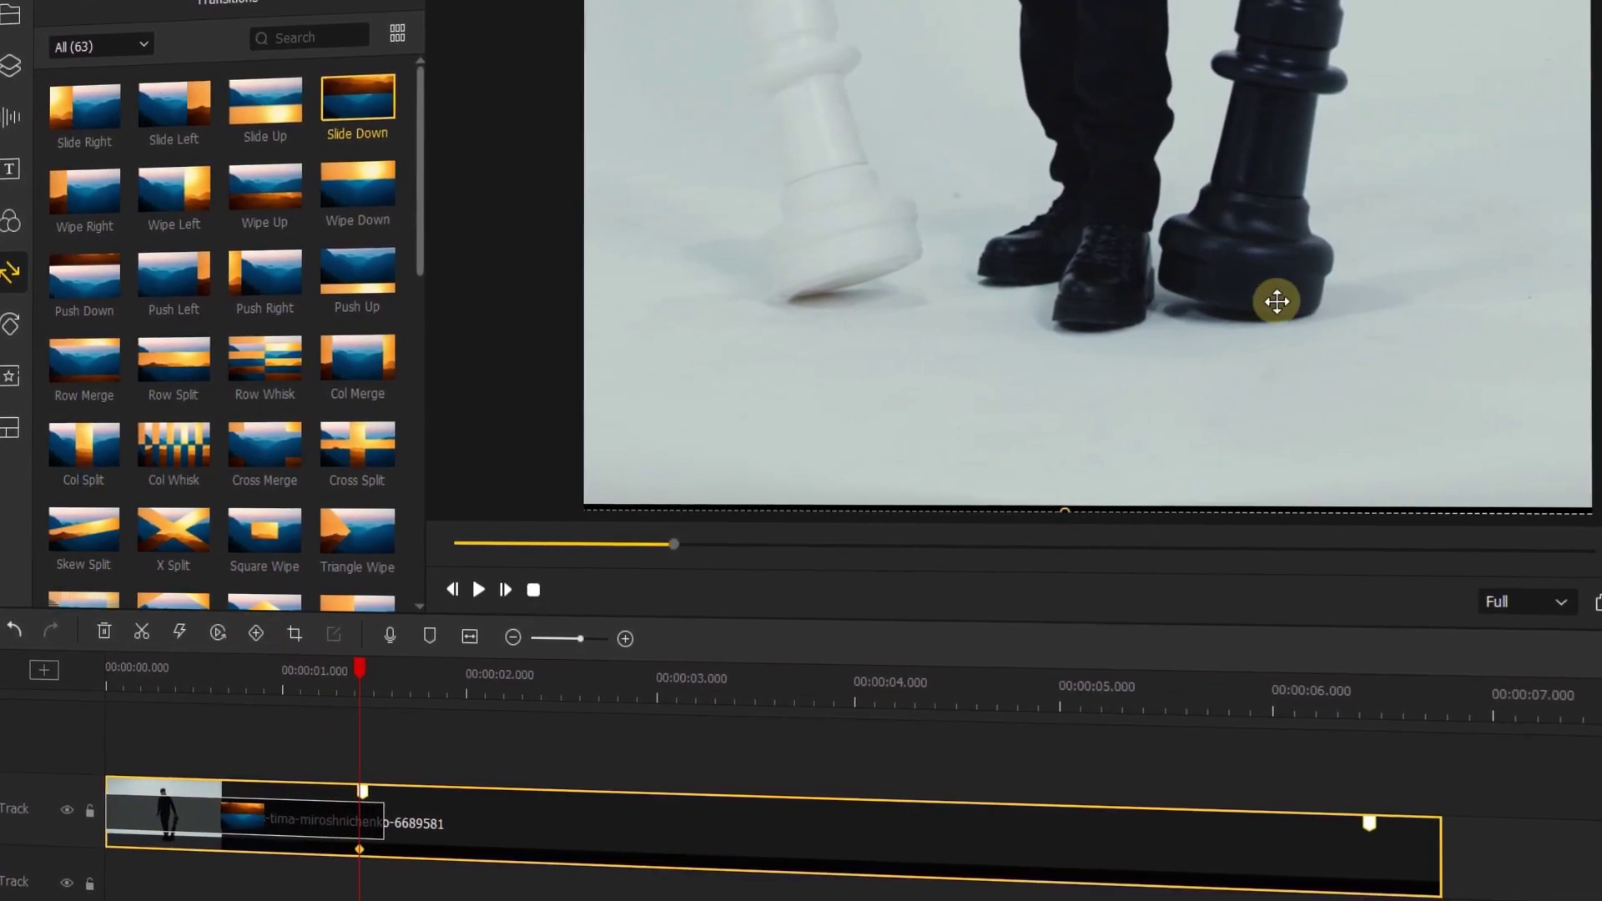
- Add a second clip keyframe at about 6.4 s
click(1313, 250)
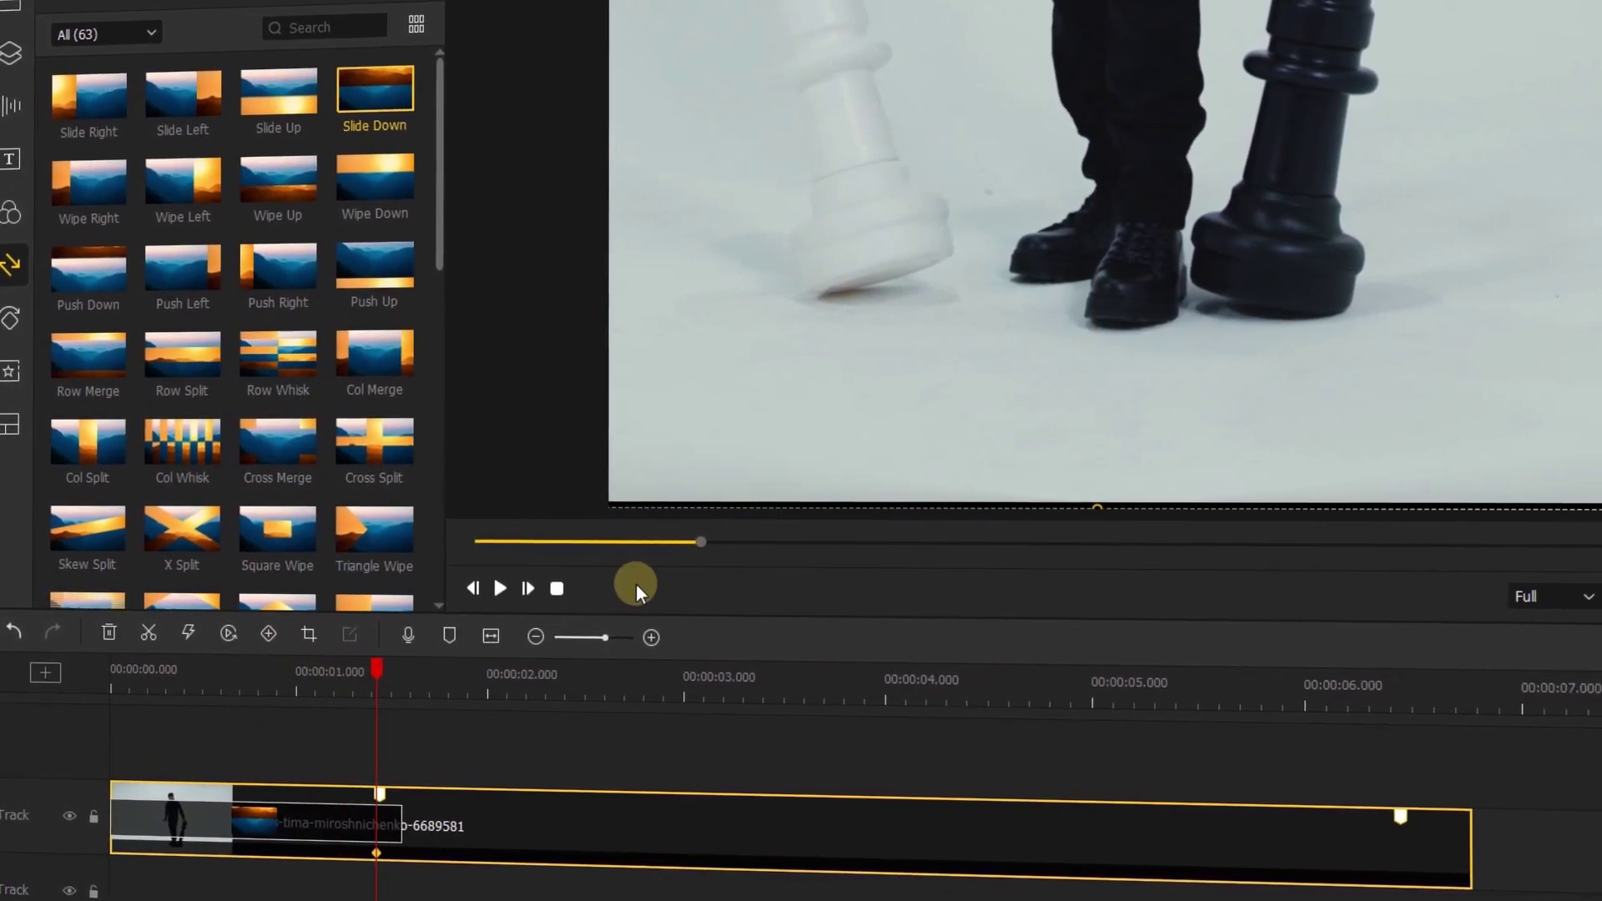
click(1405, 683)
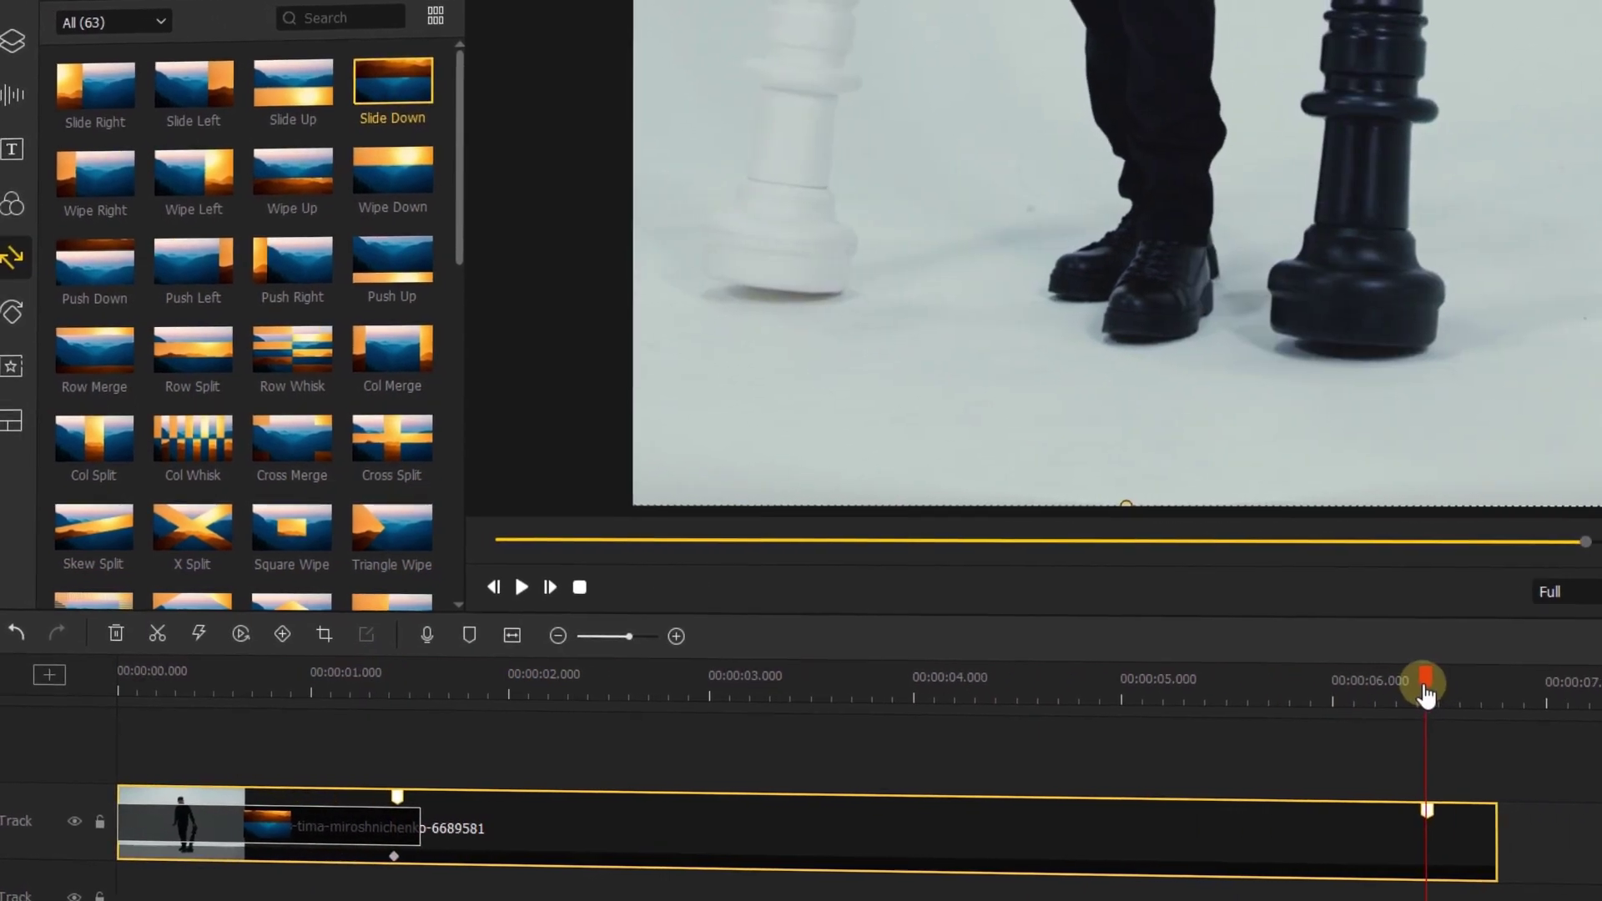
click(288, 634)
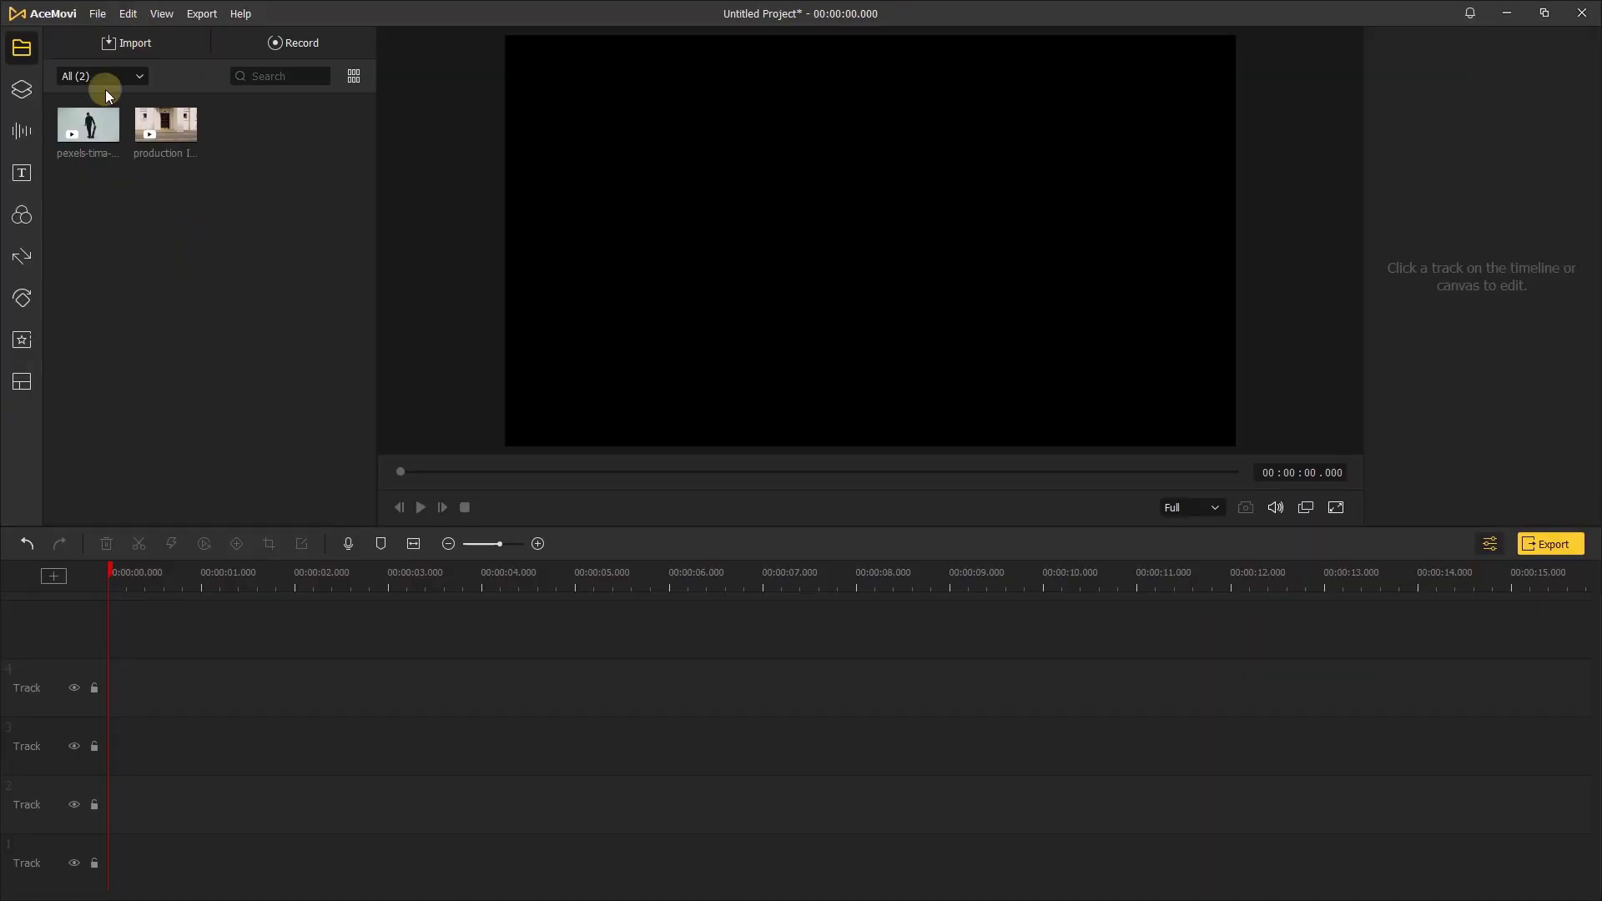
- Put pexels-tima-miroshnichenko-6689581 on track 1, keeping project settings, and cut it at 5.944 s
click(109, 134)
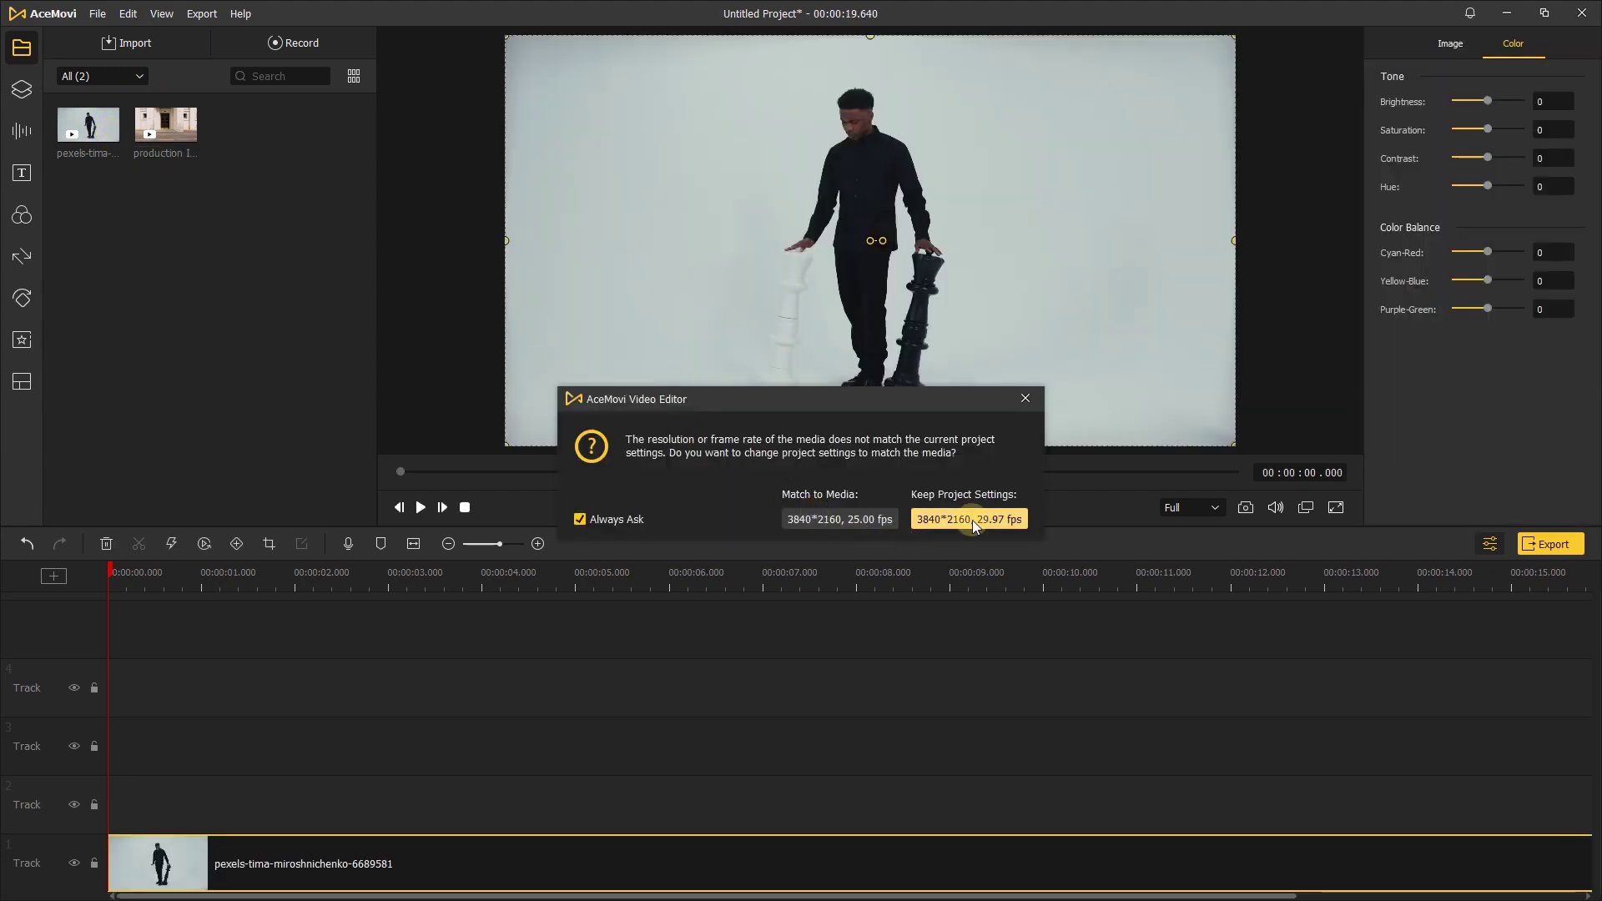
click(971, 519)
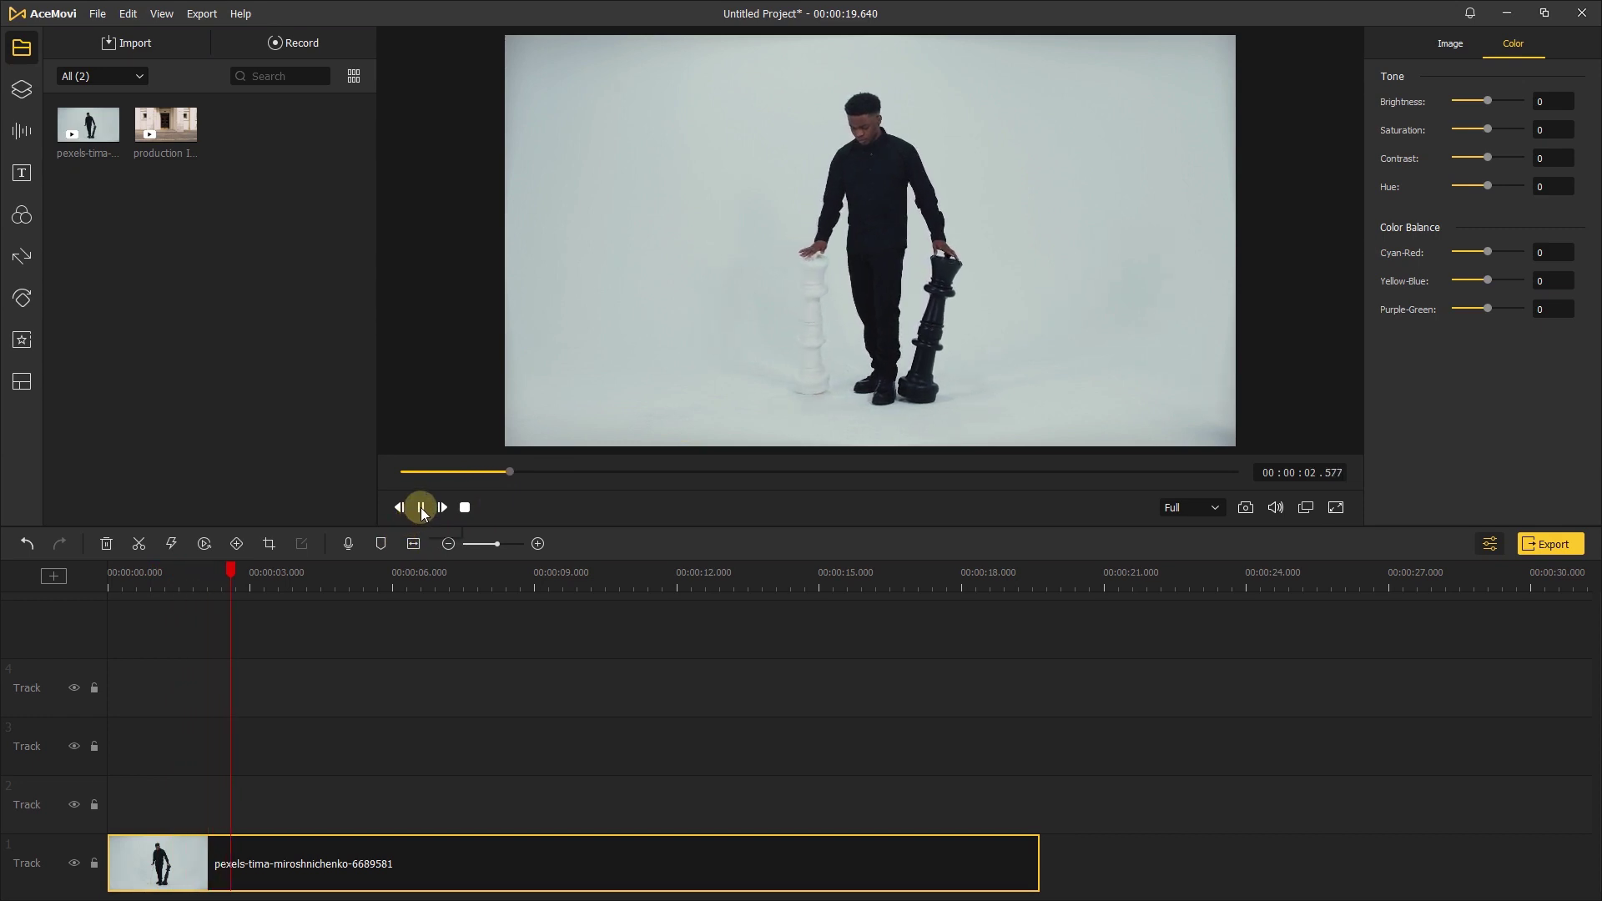
click(421, 508)
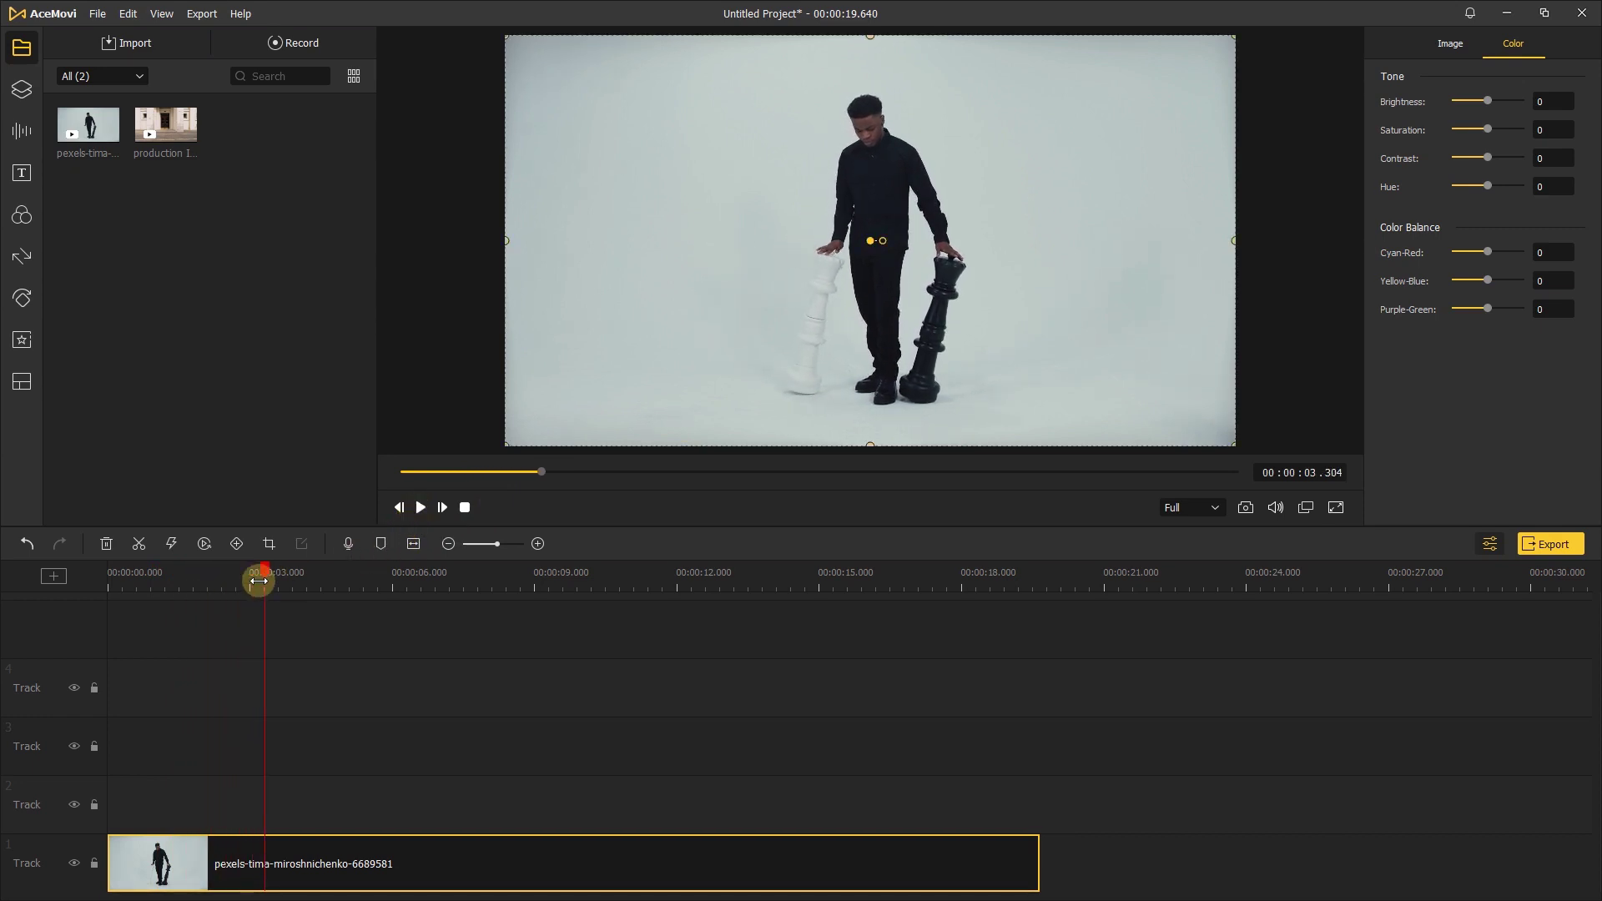
drag(390, 584, 392, 648)
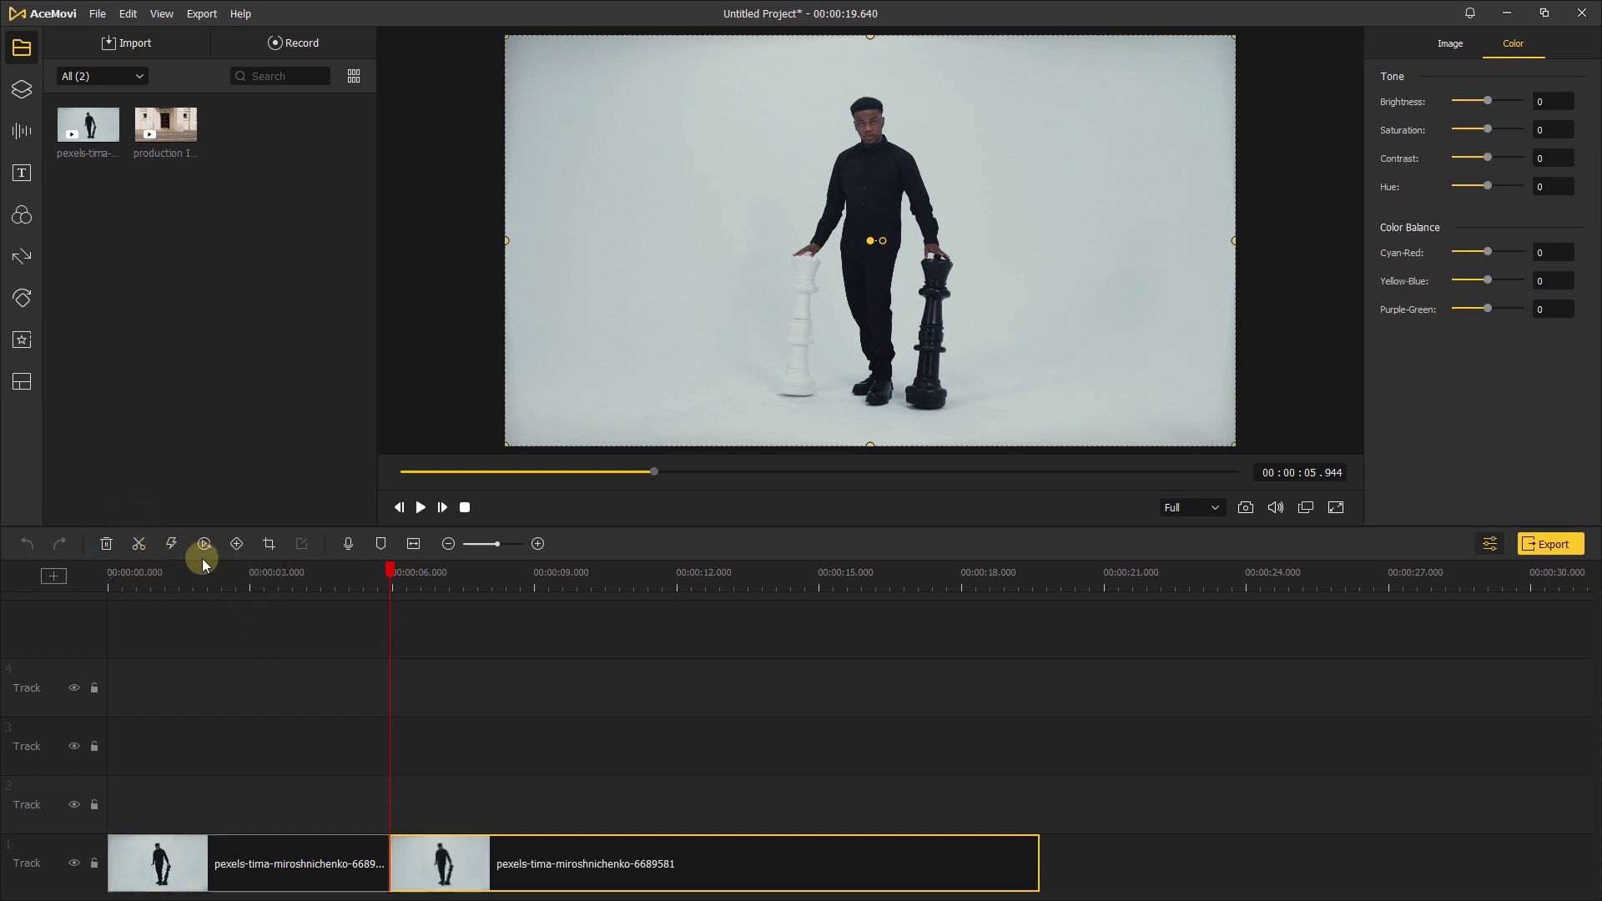
click(115, 544)
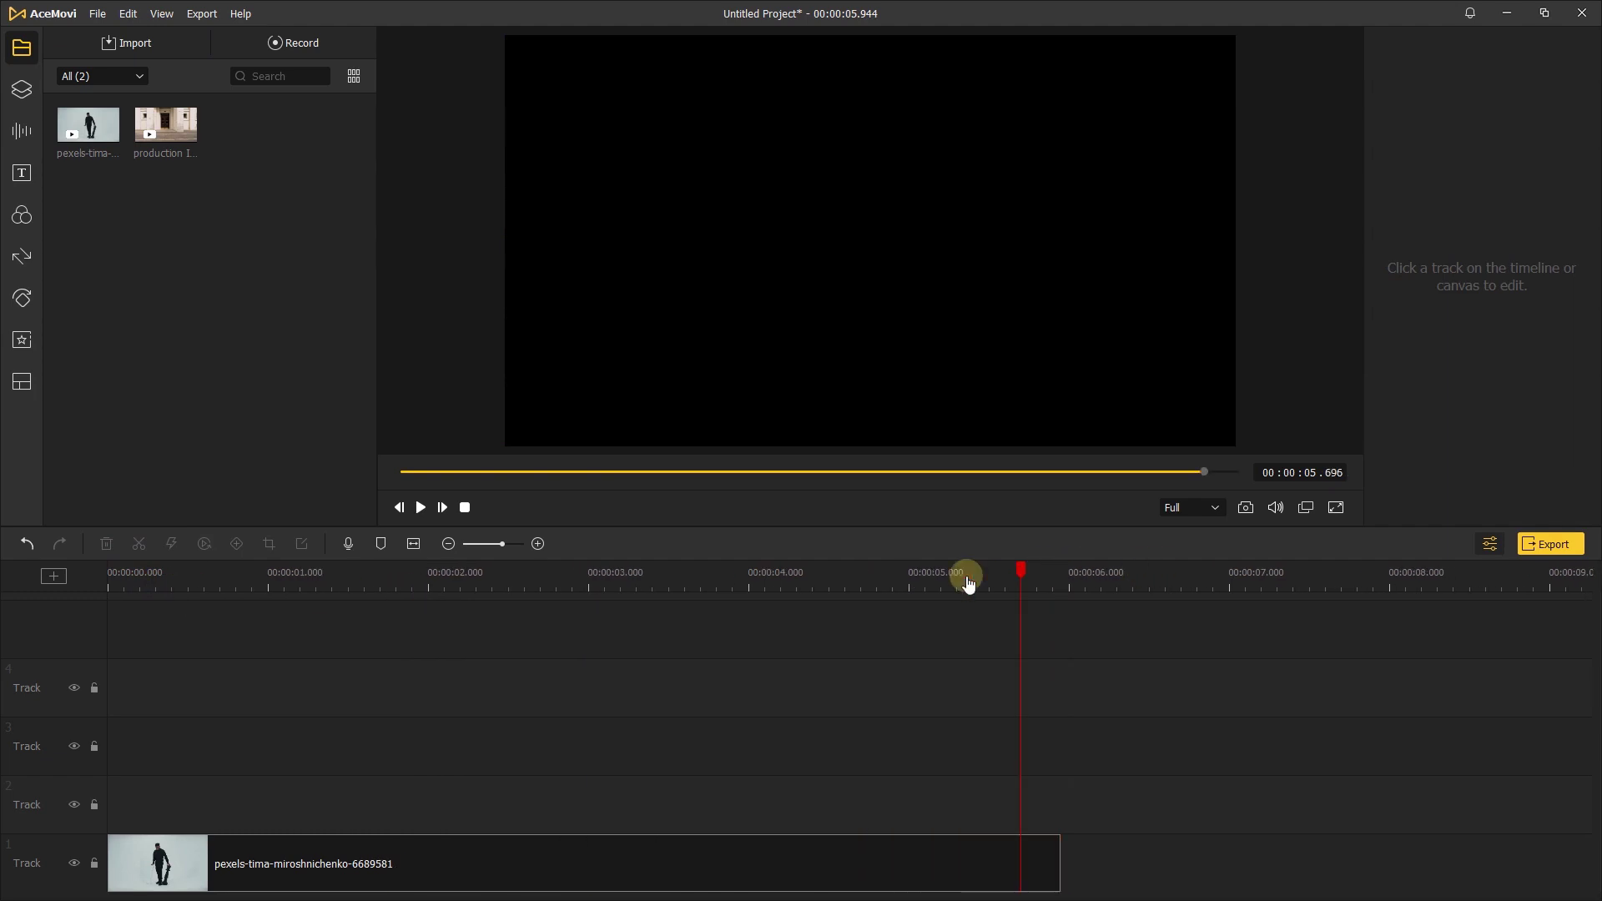
- Apply Slide Down to the pexels clip's start and shorten it to about 1.187 s
key(Home)
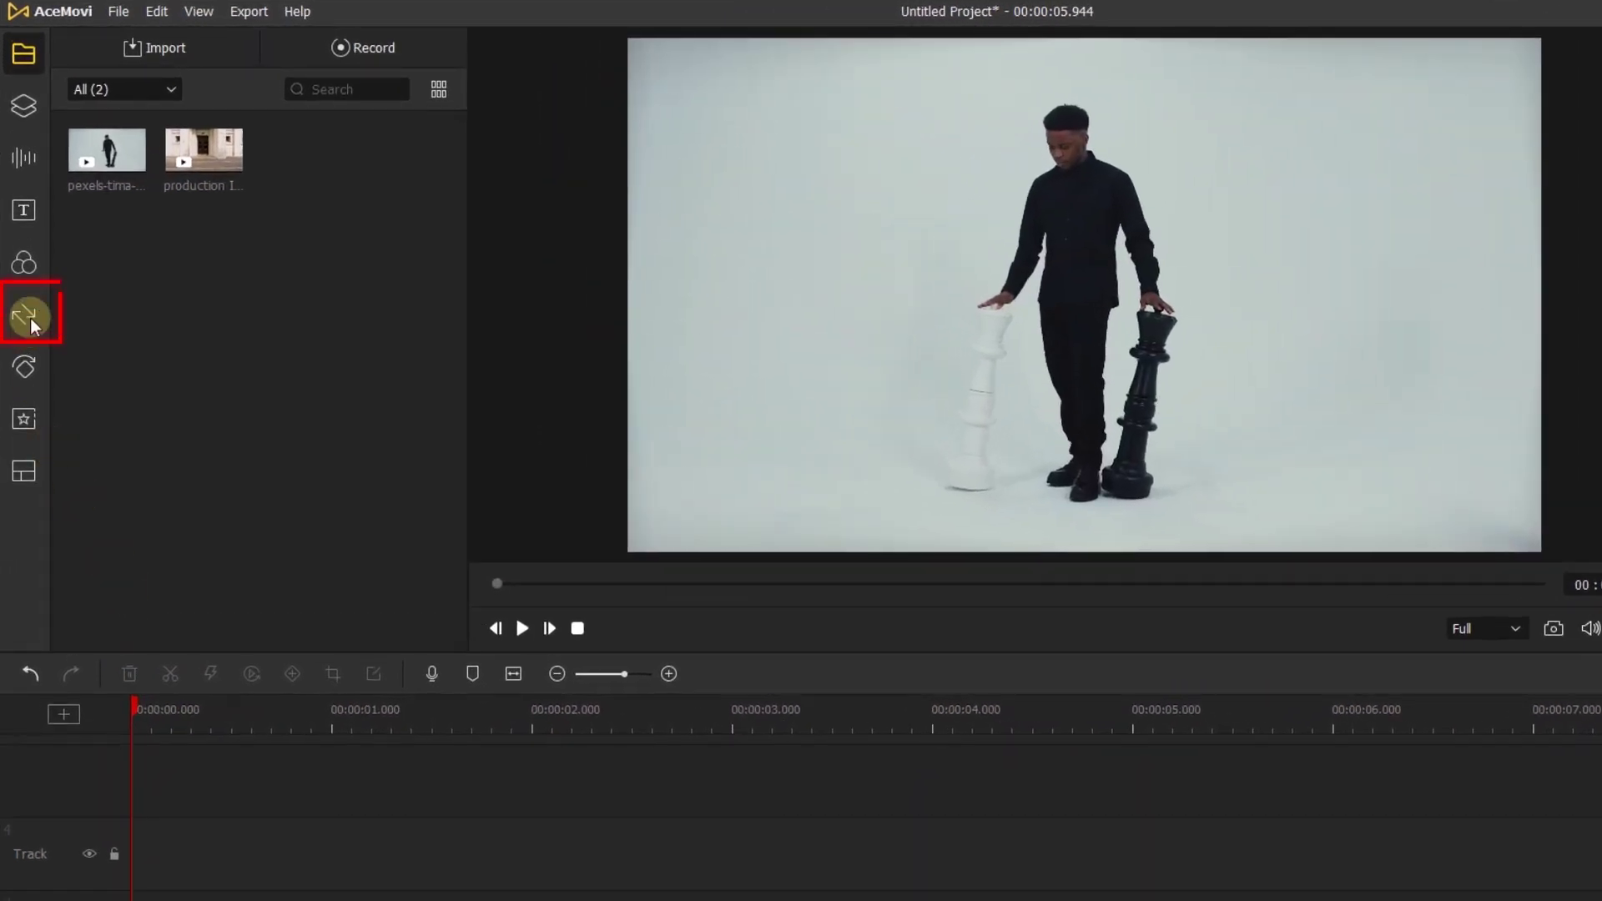
click(25, 315)
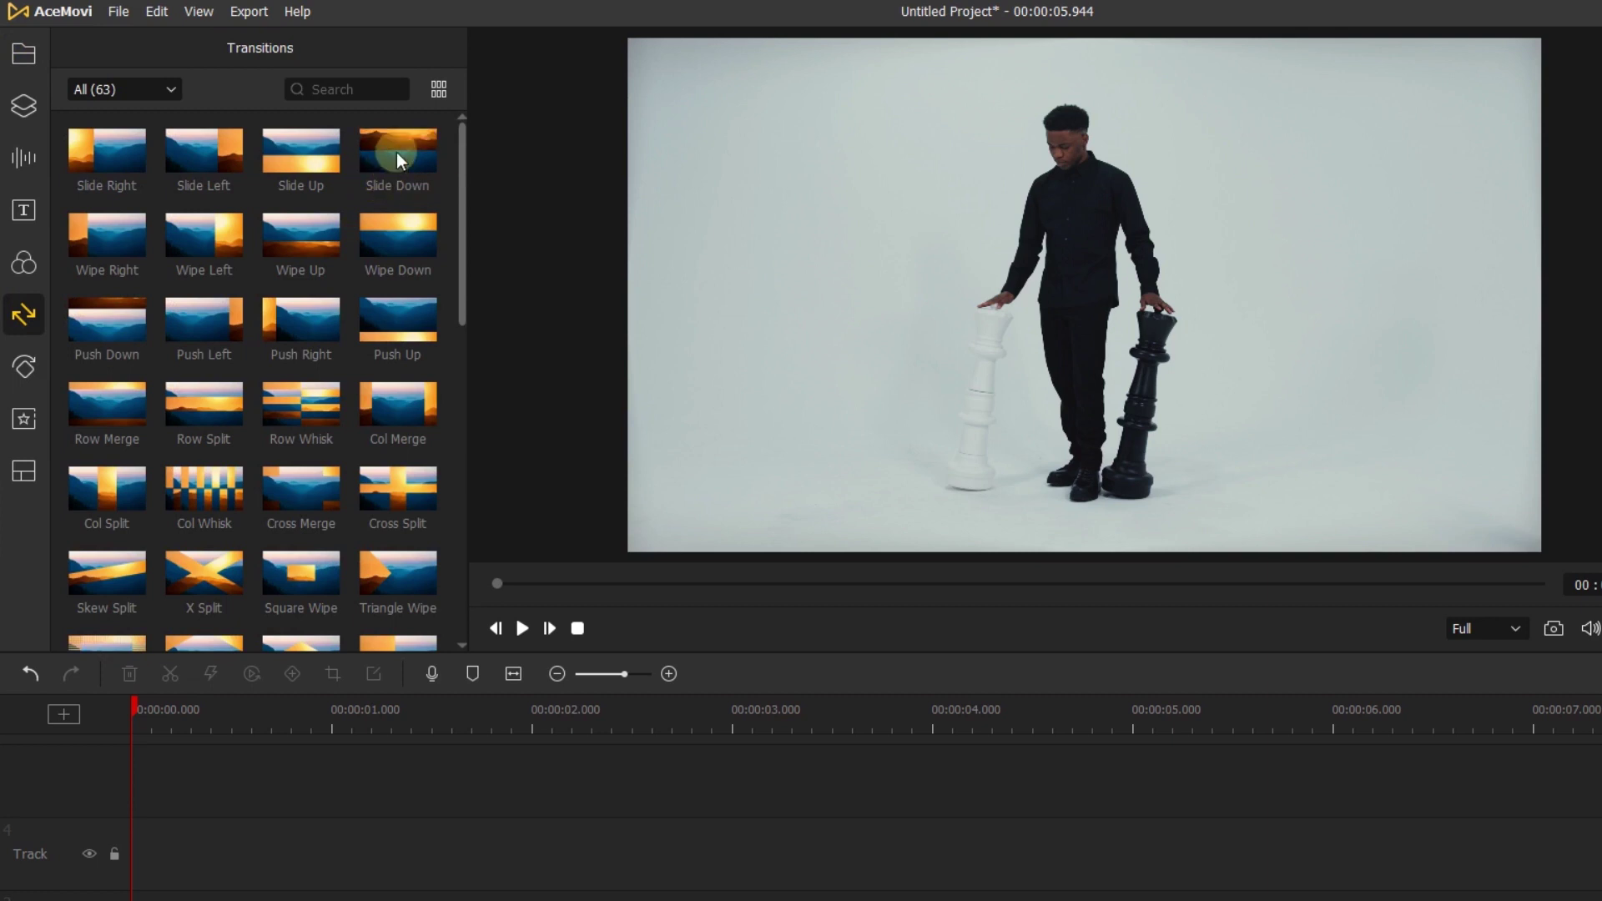
drag(397, 152, 199, 900)
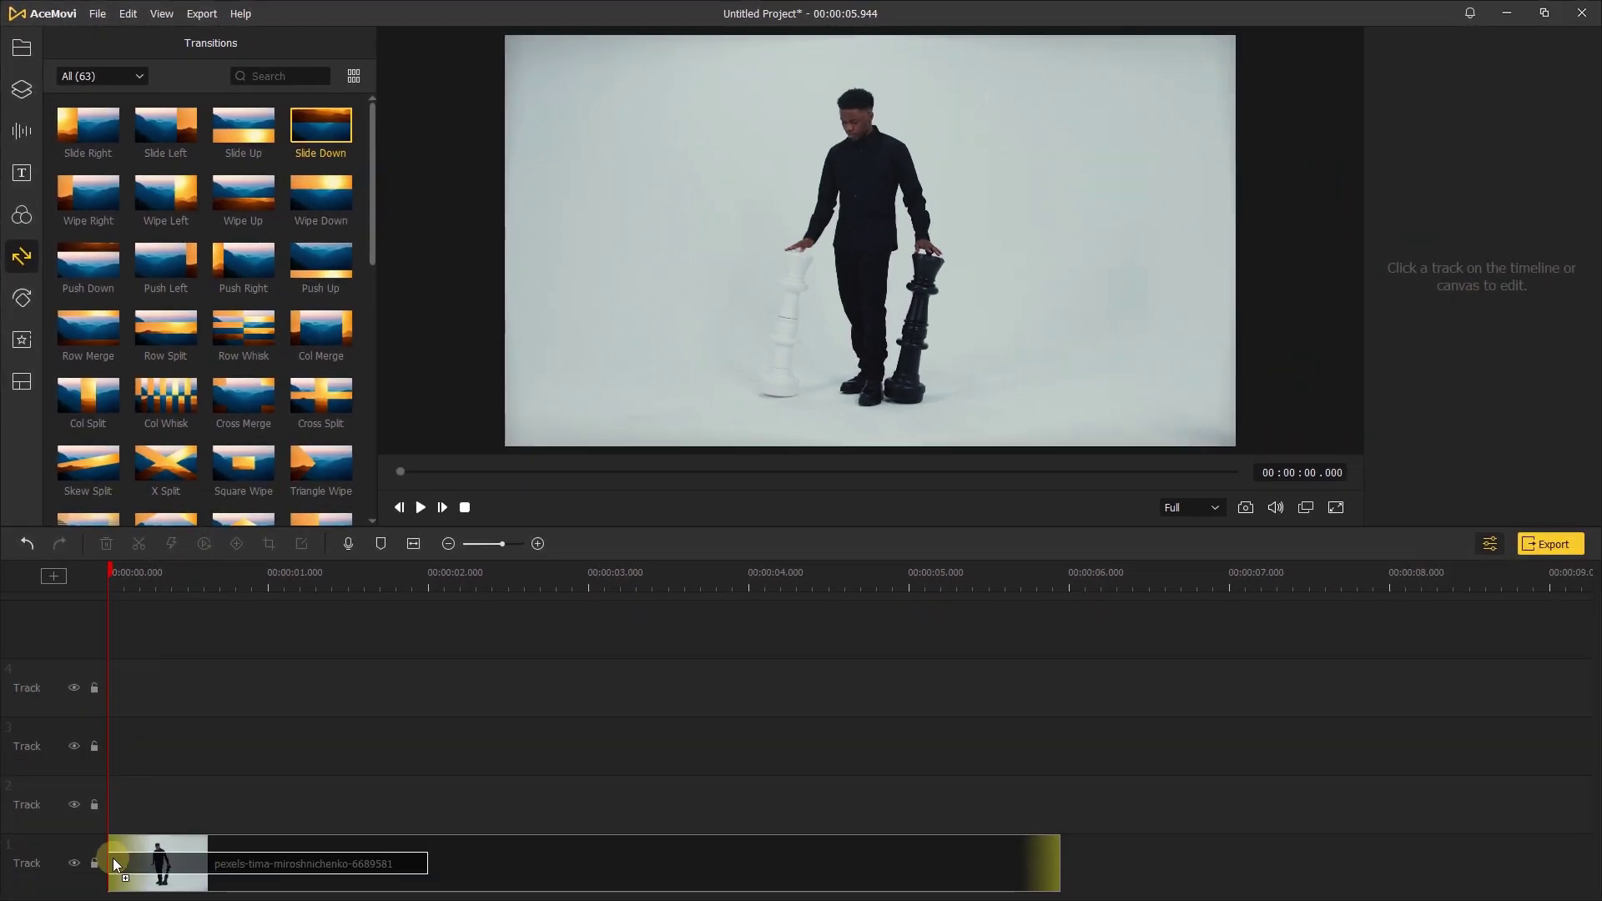
click(421, 507)
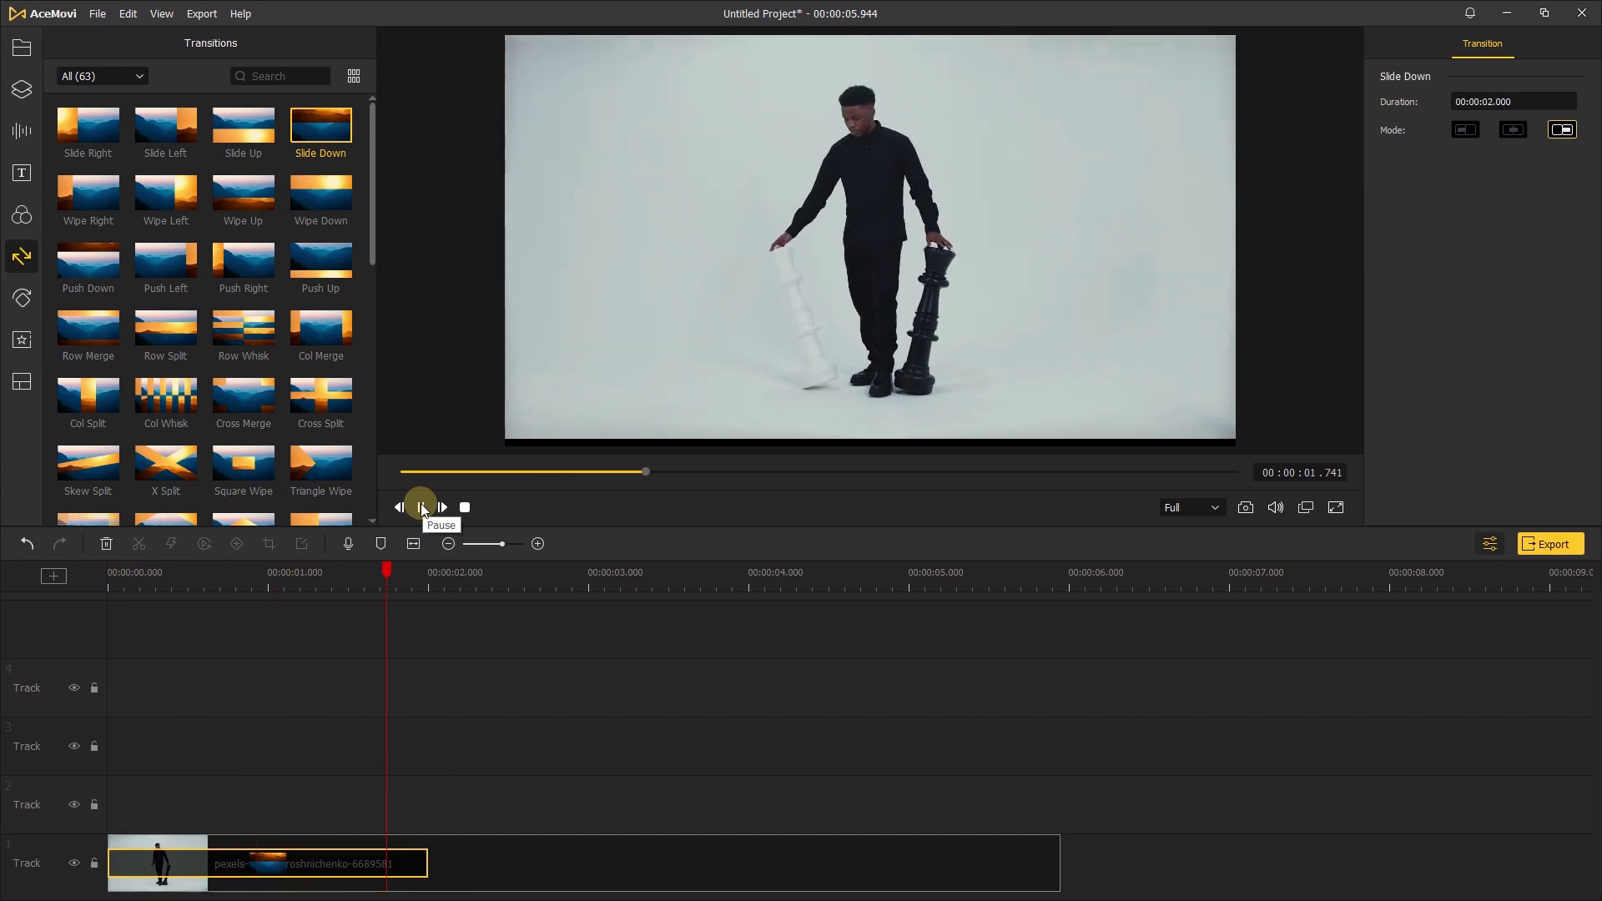
drag(427, 863, 292, 859)
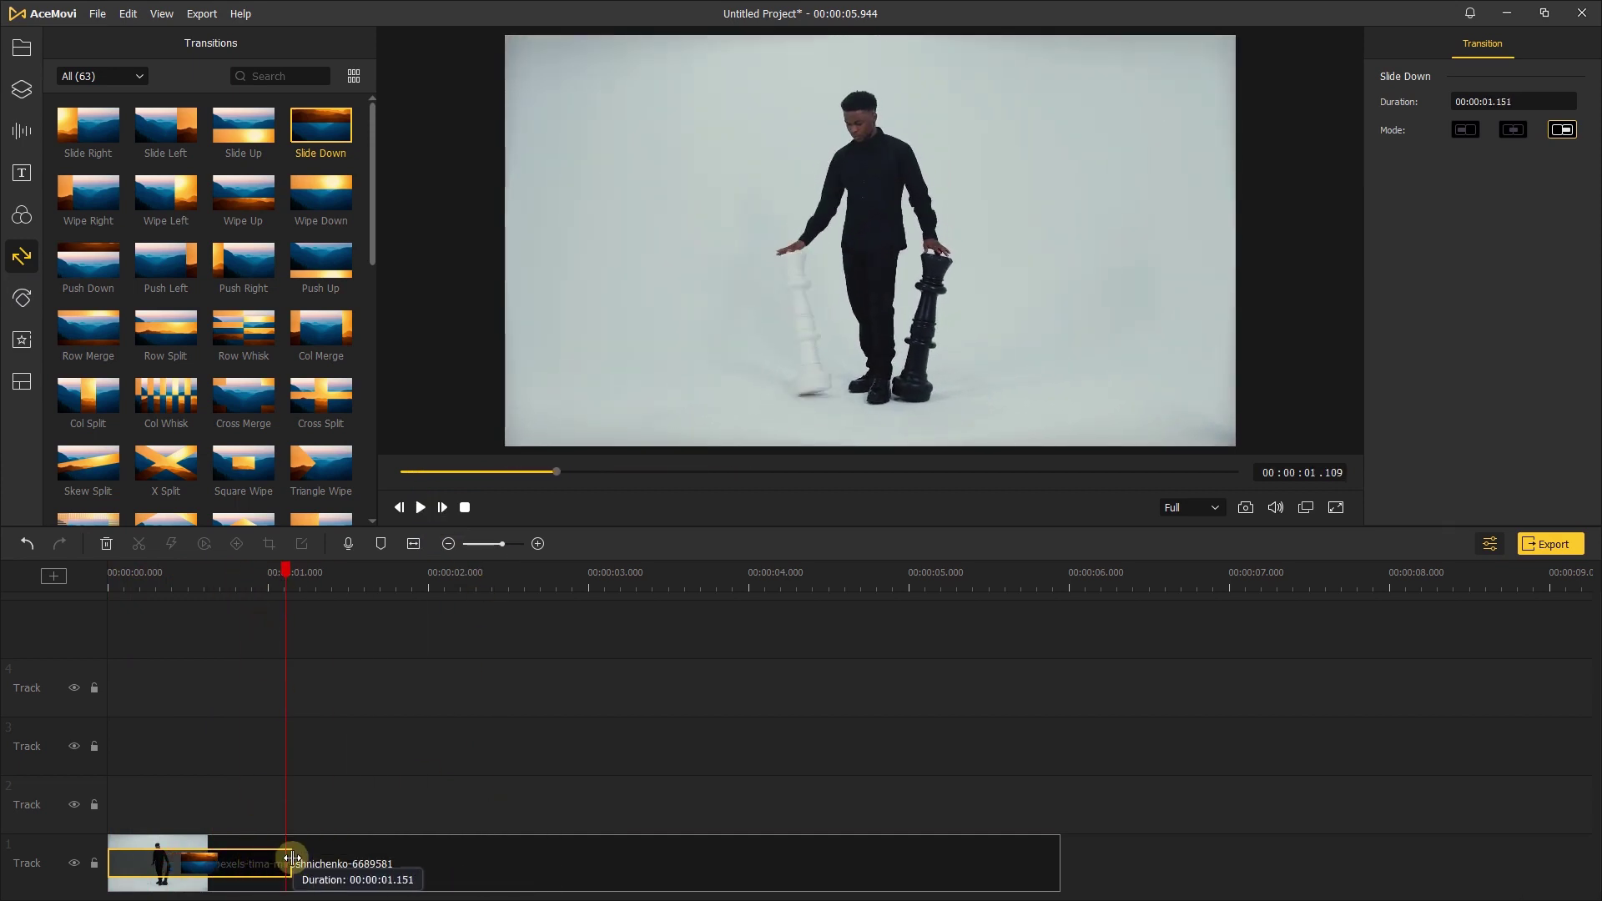
- Keyframe the clip at about 1.05 s with Scale 300%, framed on the feet and chess-piece bases
click(274, 590)
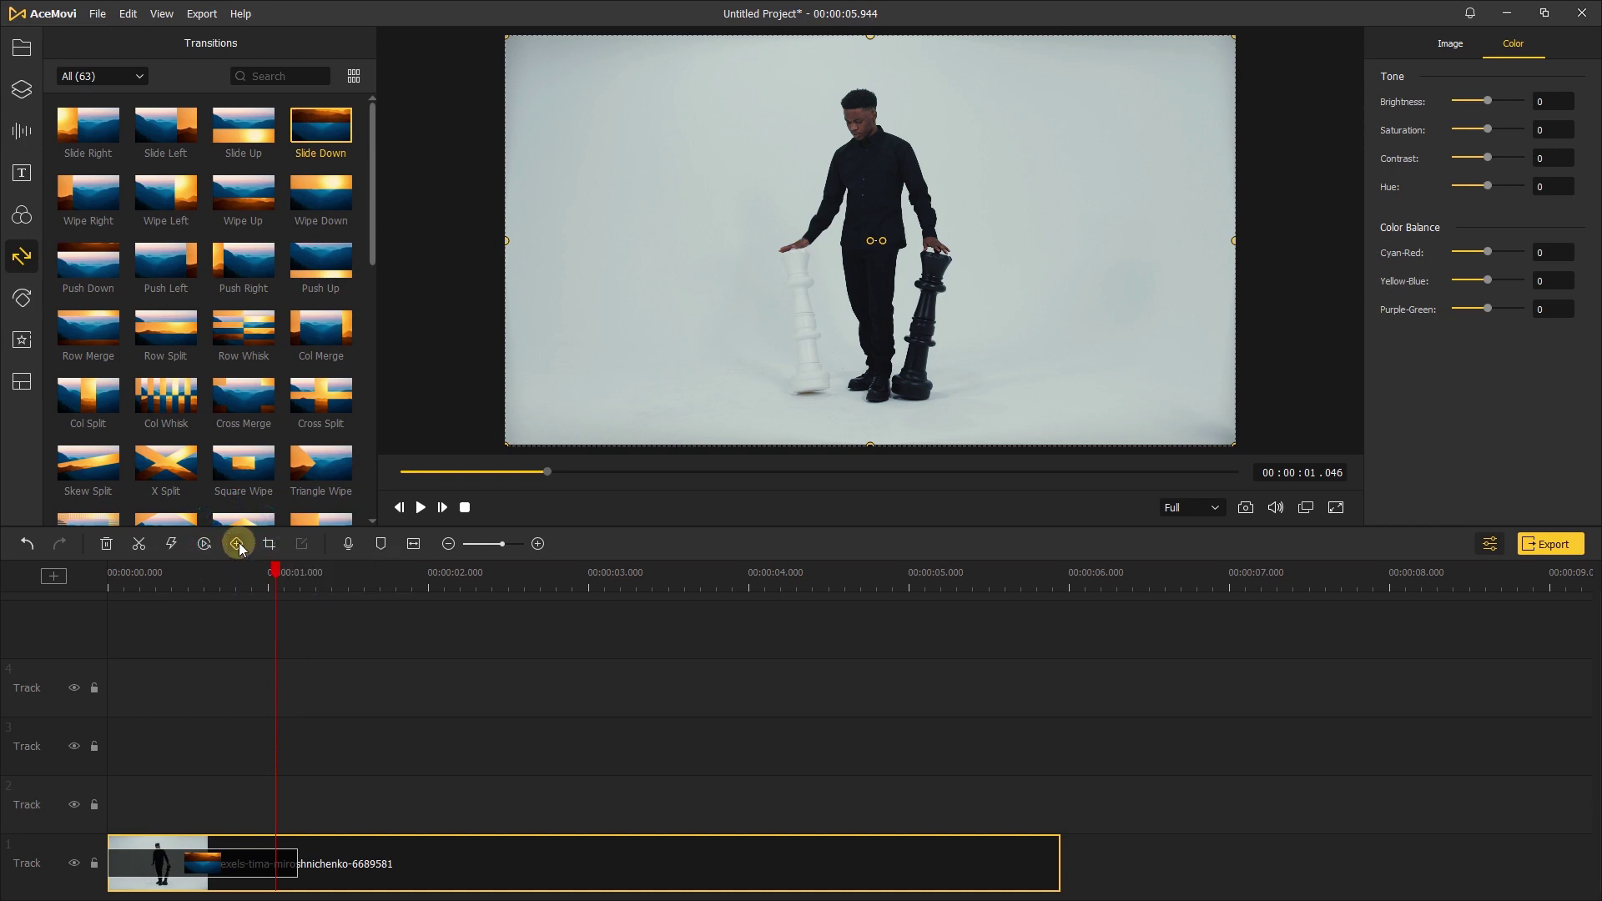
click(238, 545)
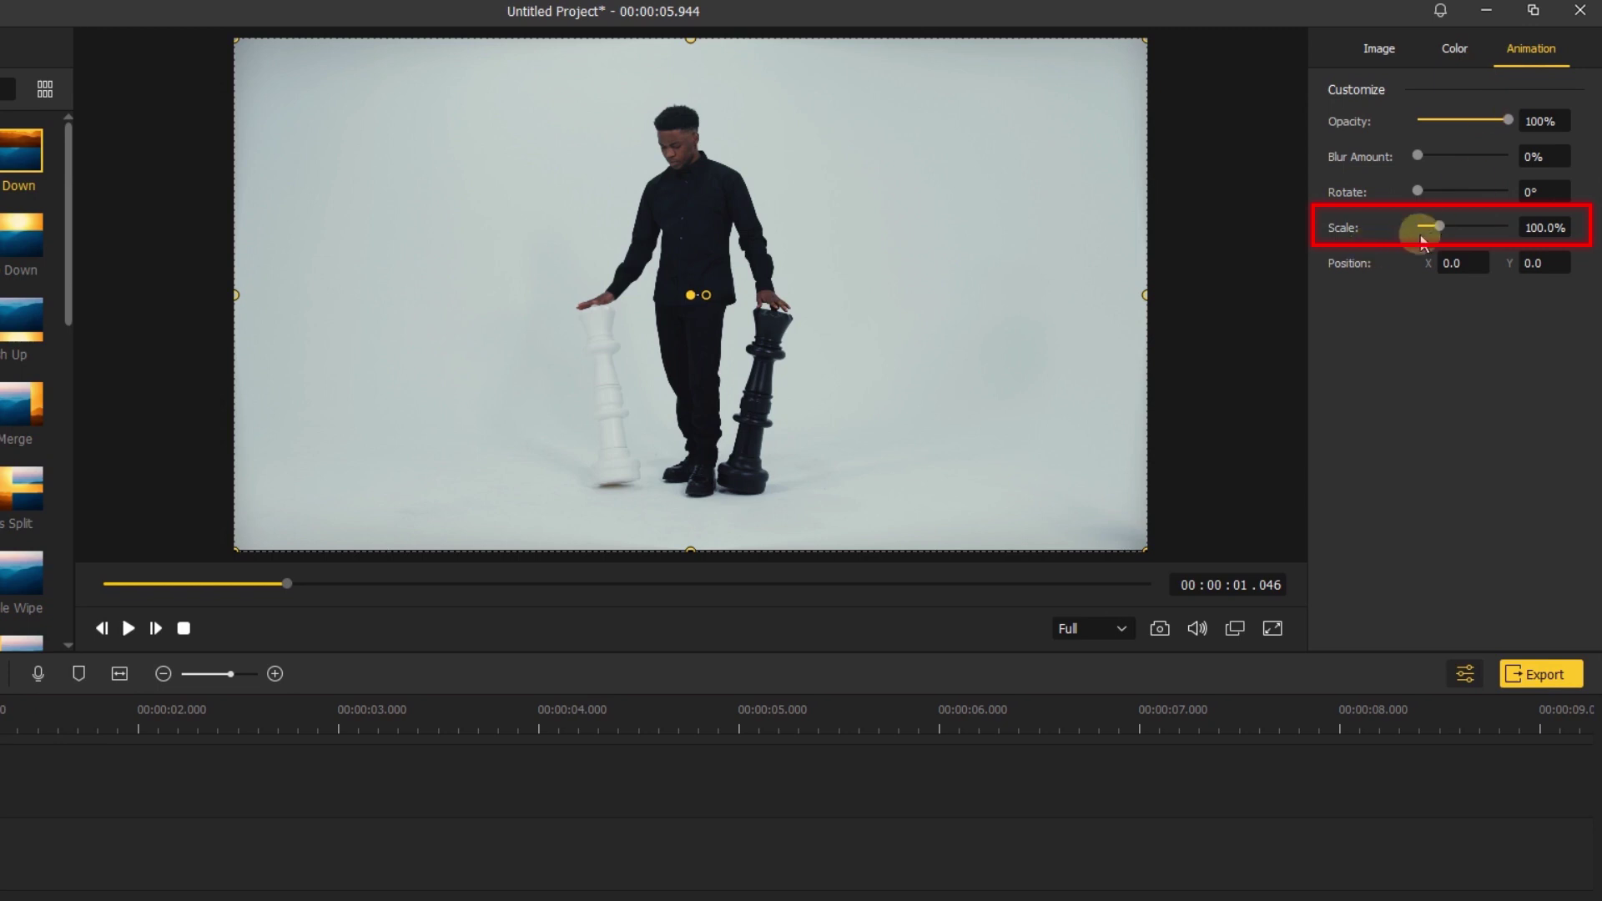
drag(1439, 228, 1453, 227)
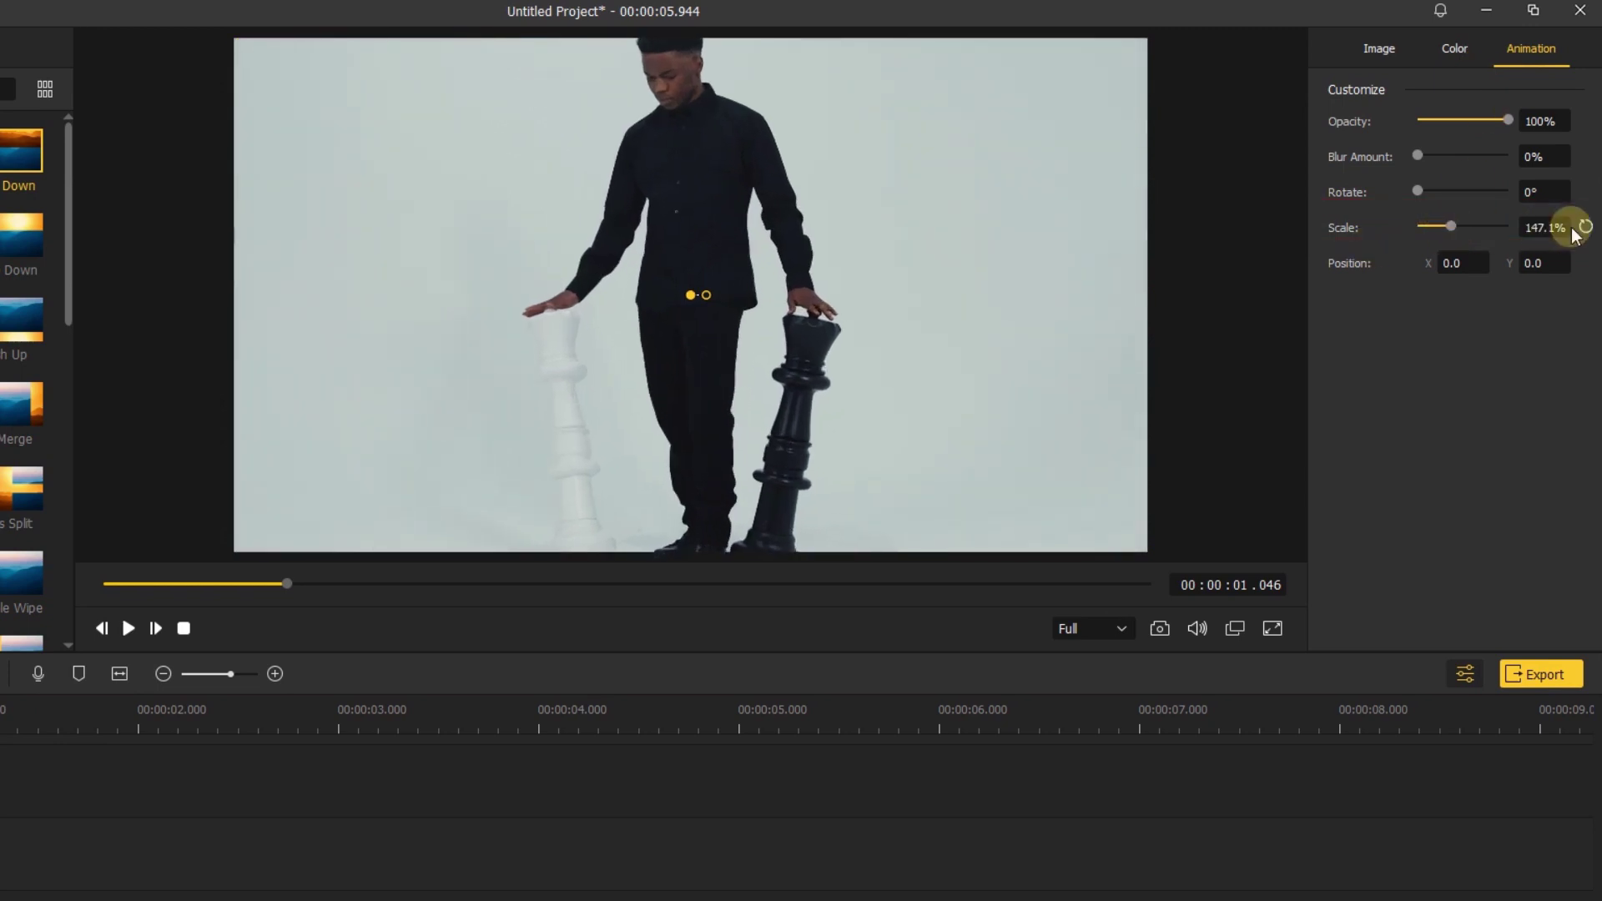
click(1559, 225)
text(300)
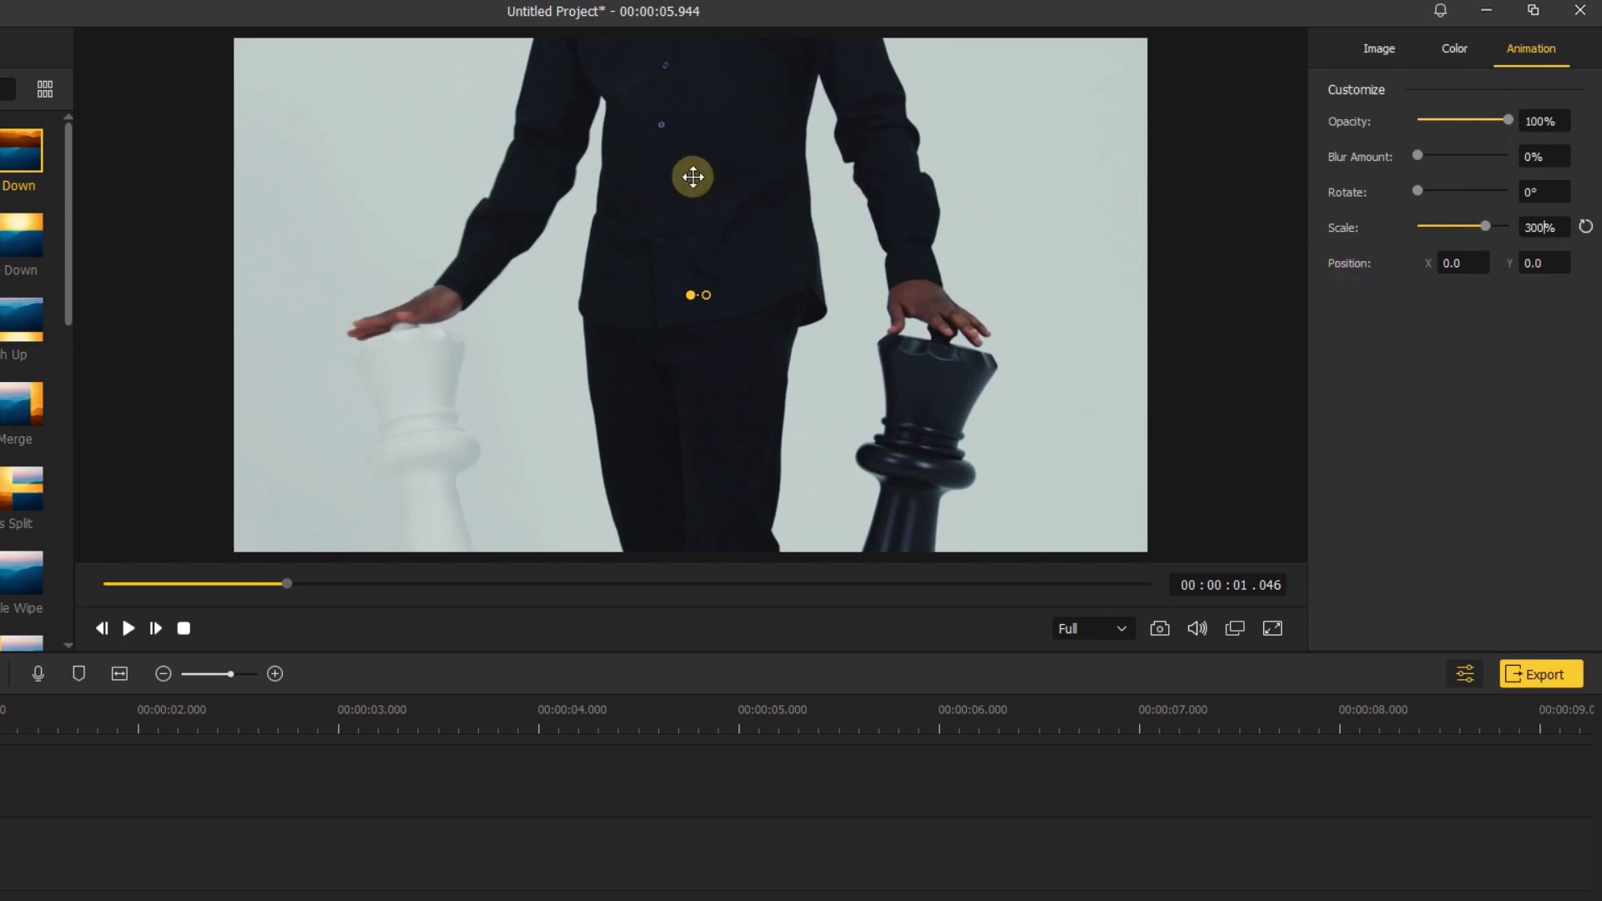
drag(693, 177, 787, 393)
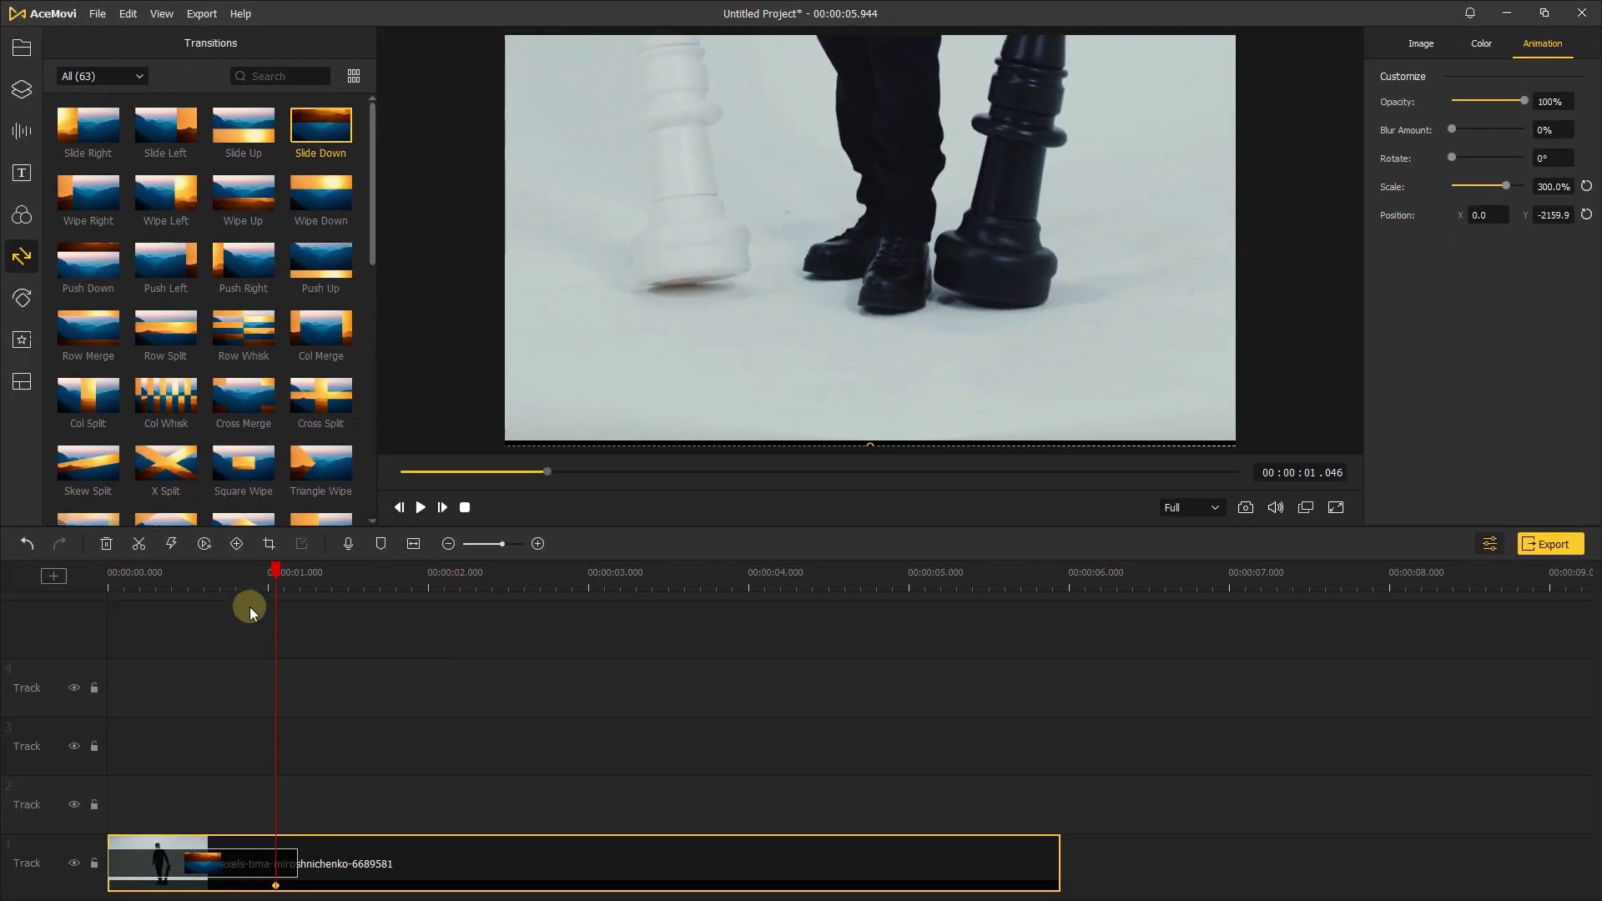
drag(469, 625, 412, 625)
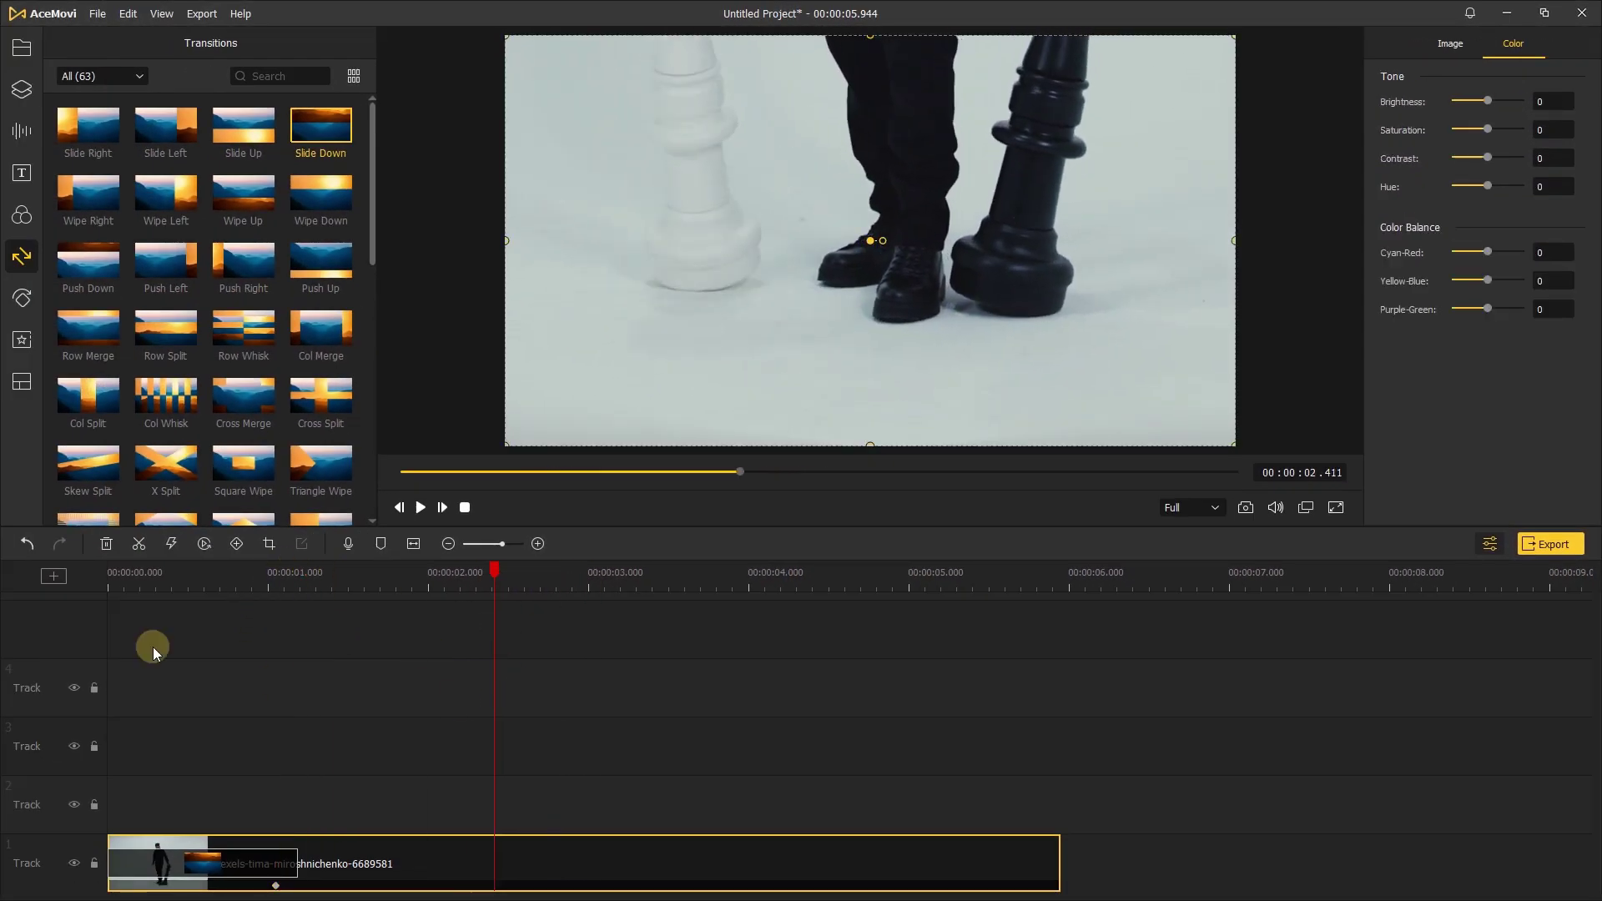
- Add a 2.411 s keyframe with Y position 1800 framing the man's upper body, then rewind
click(235, 544)
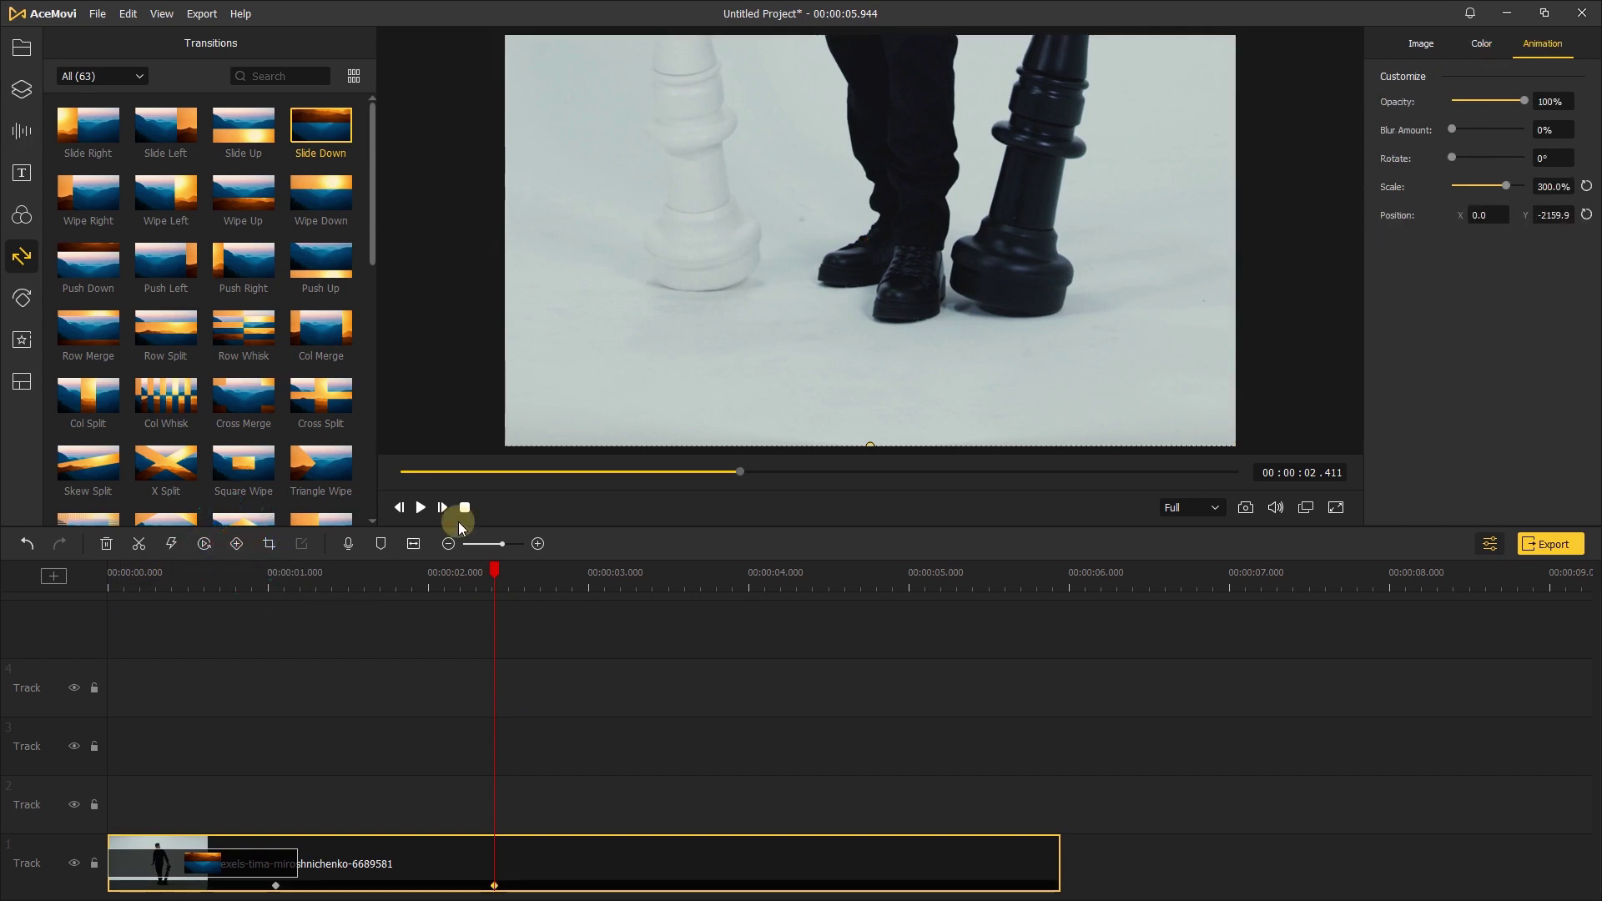
drag(888, 190, 909, 346)
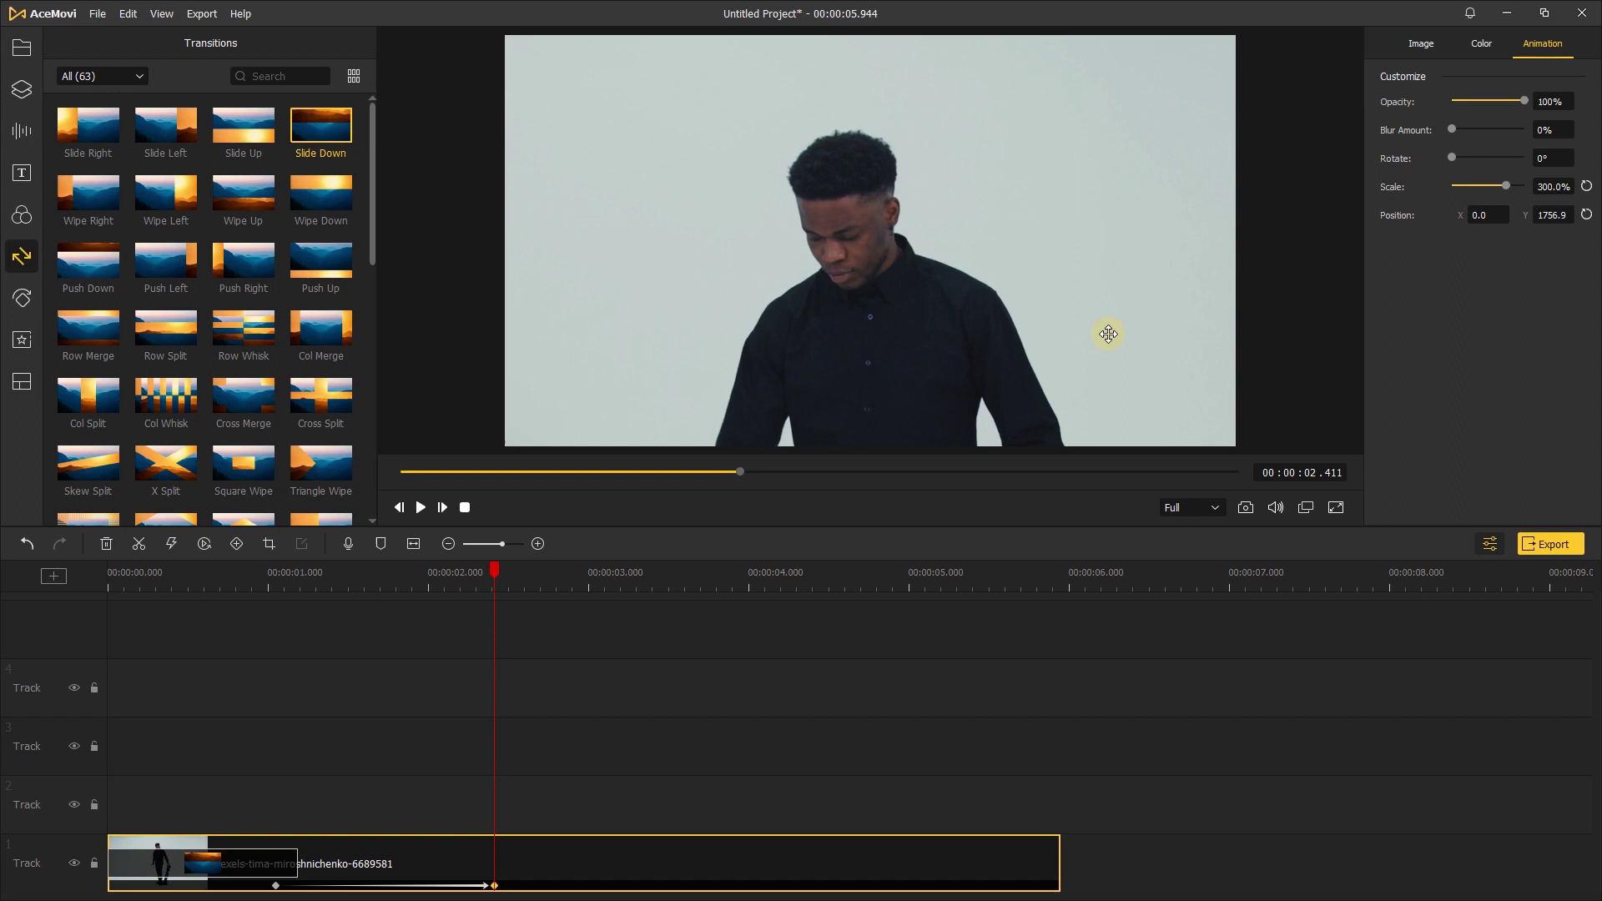
click(1549, 215)
text(1800)
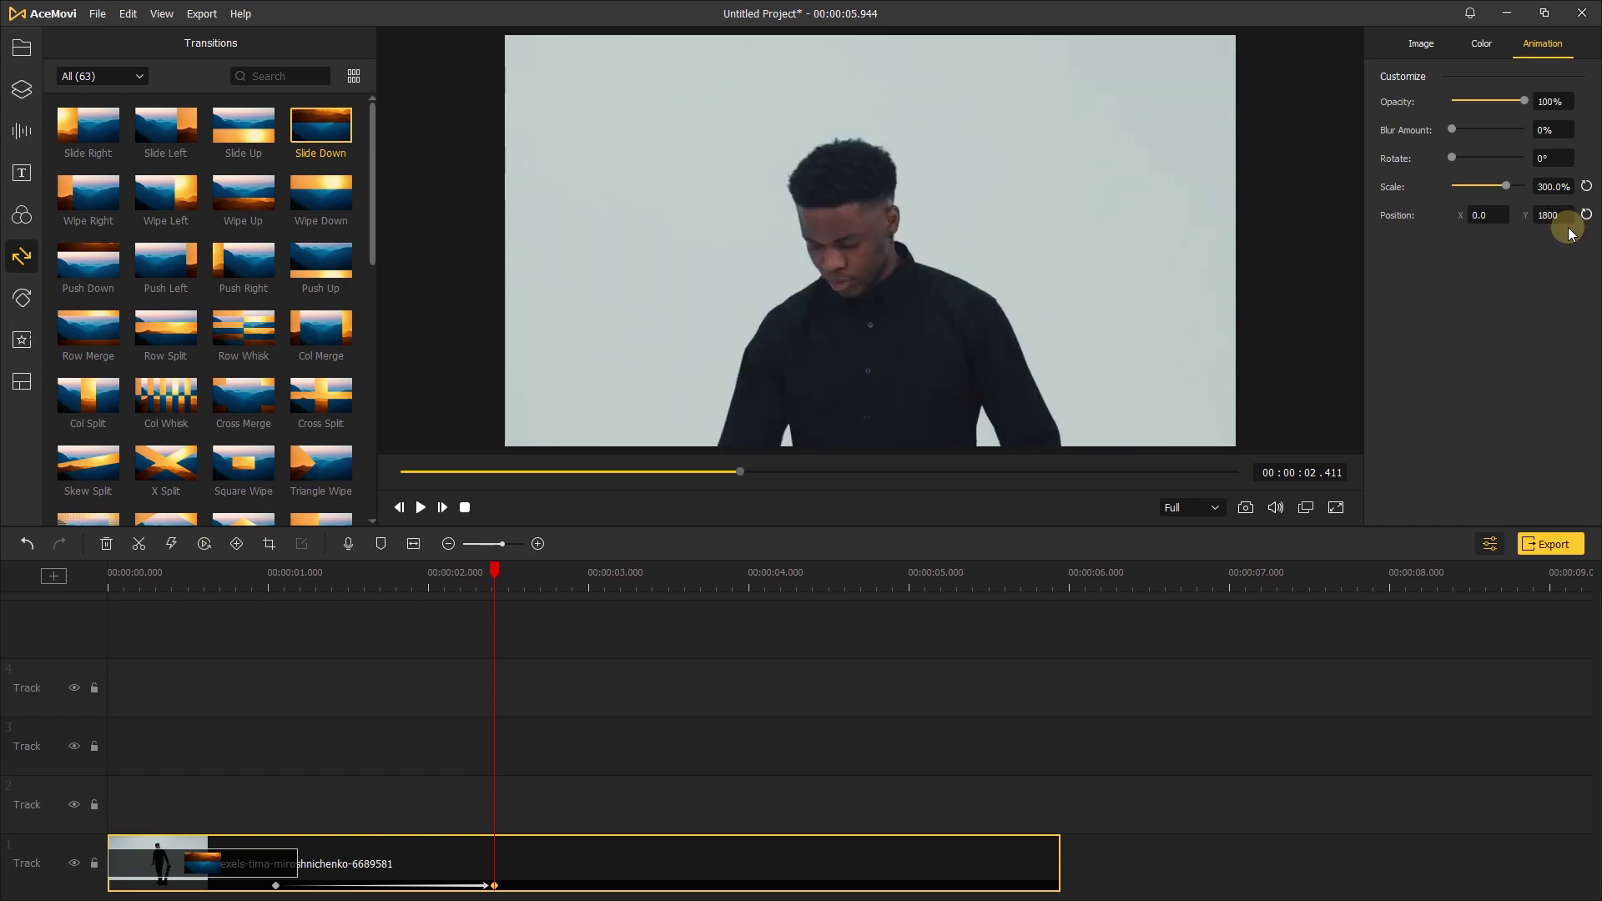
drag(494, 575, 269, 596)
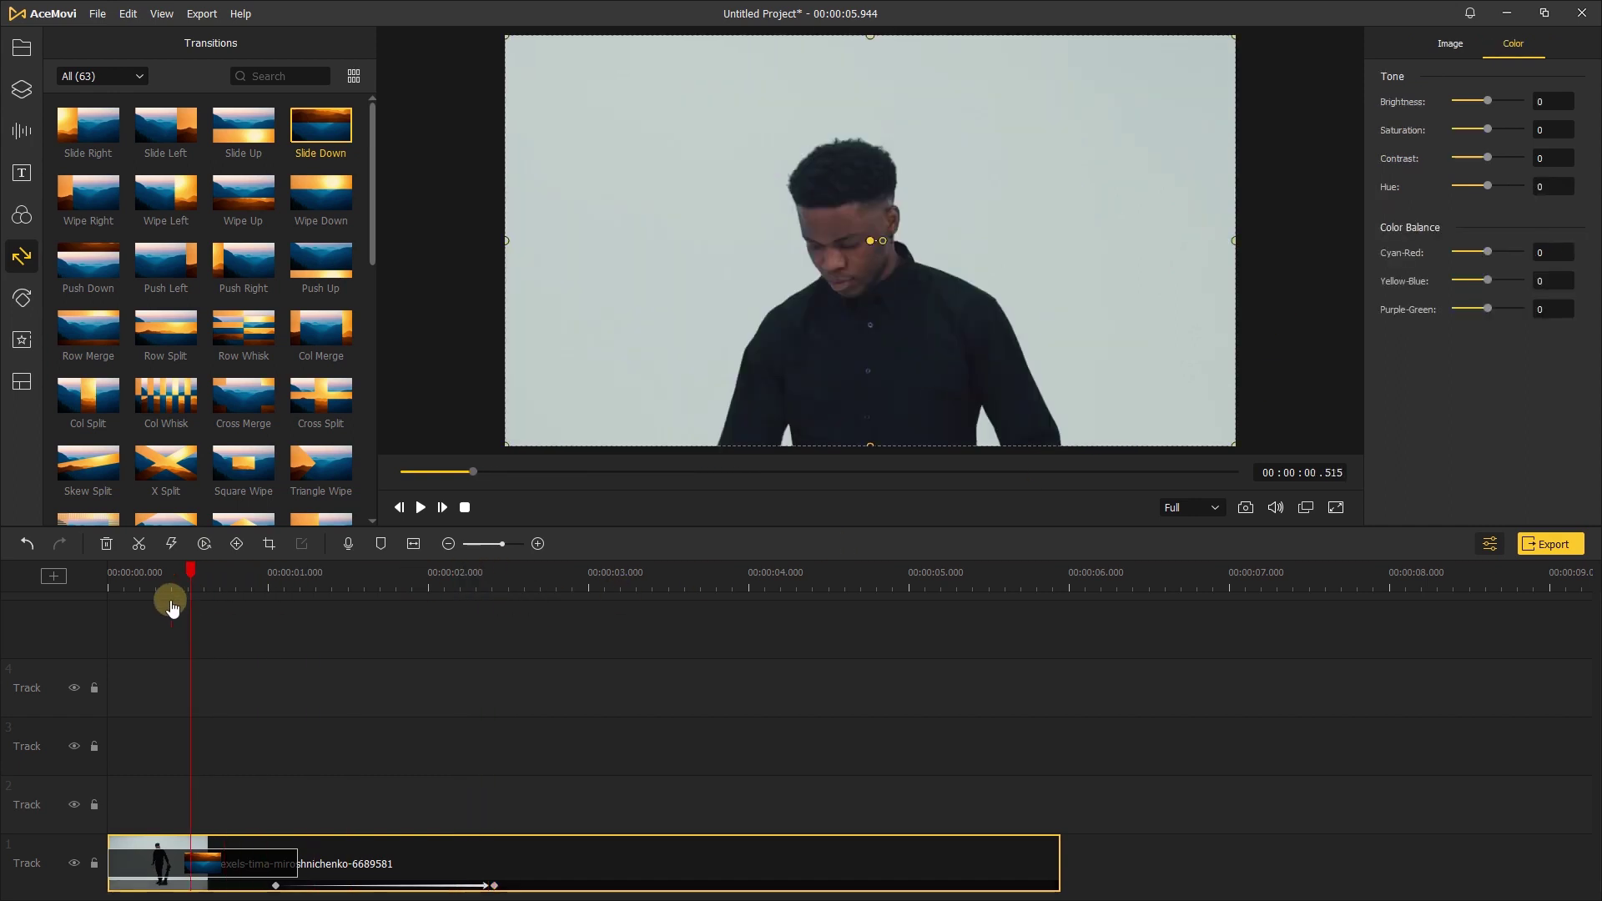
click(396, 512)
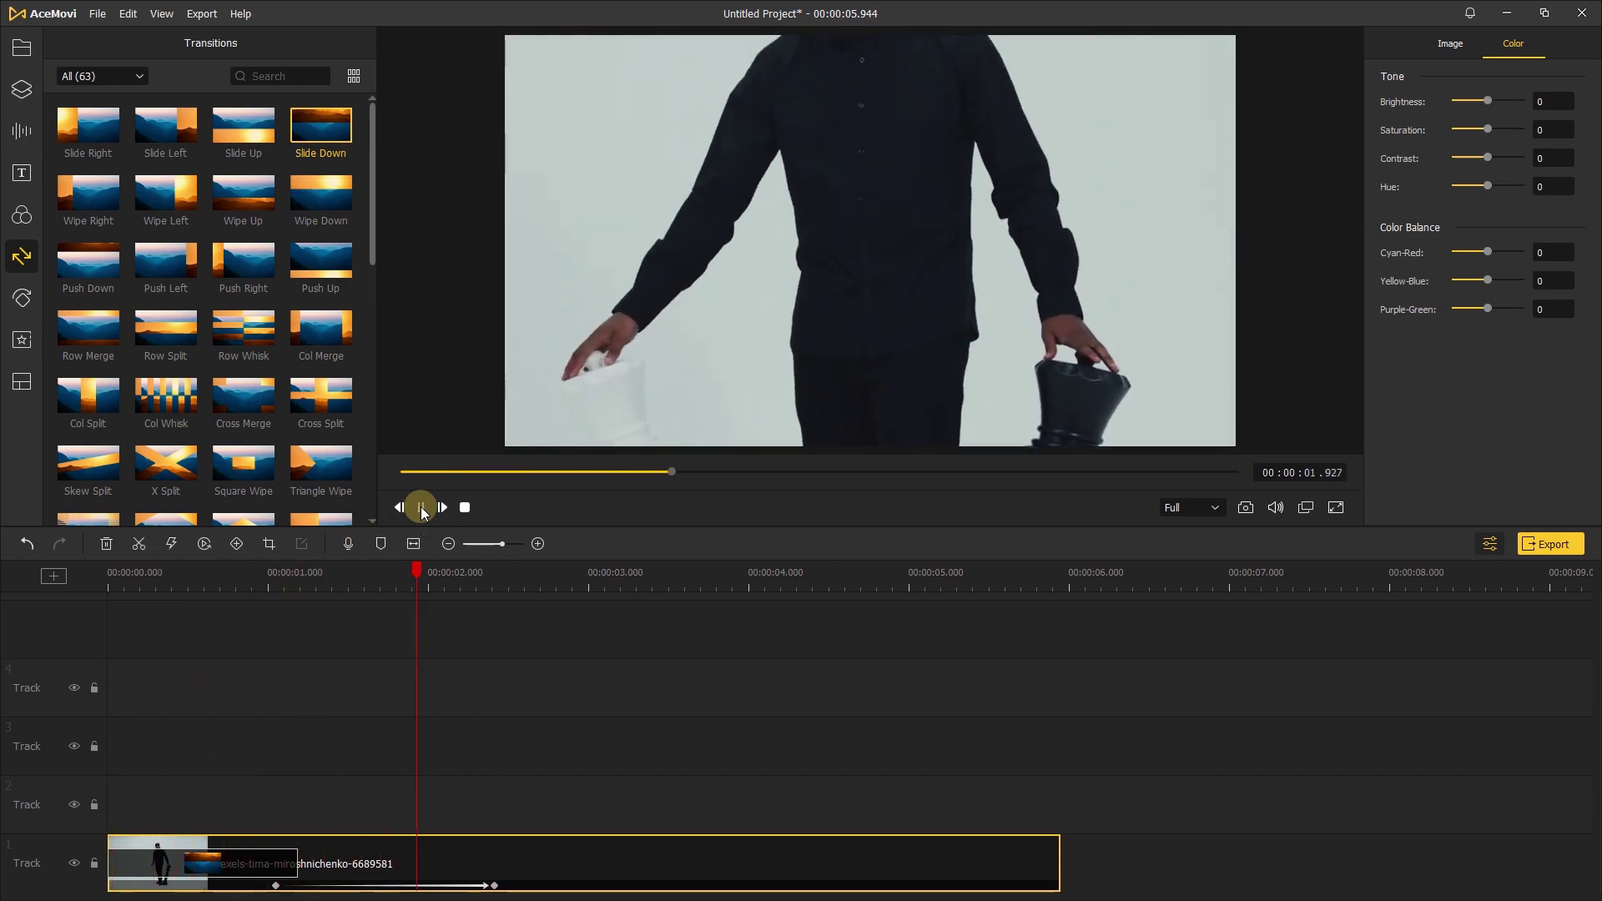
- Trim the Slide Down transition slightly shorter and replay the chess clip from the start
click(422, 508)
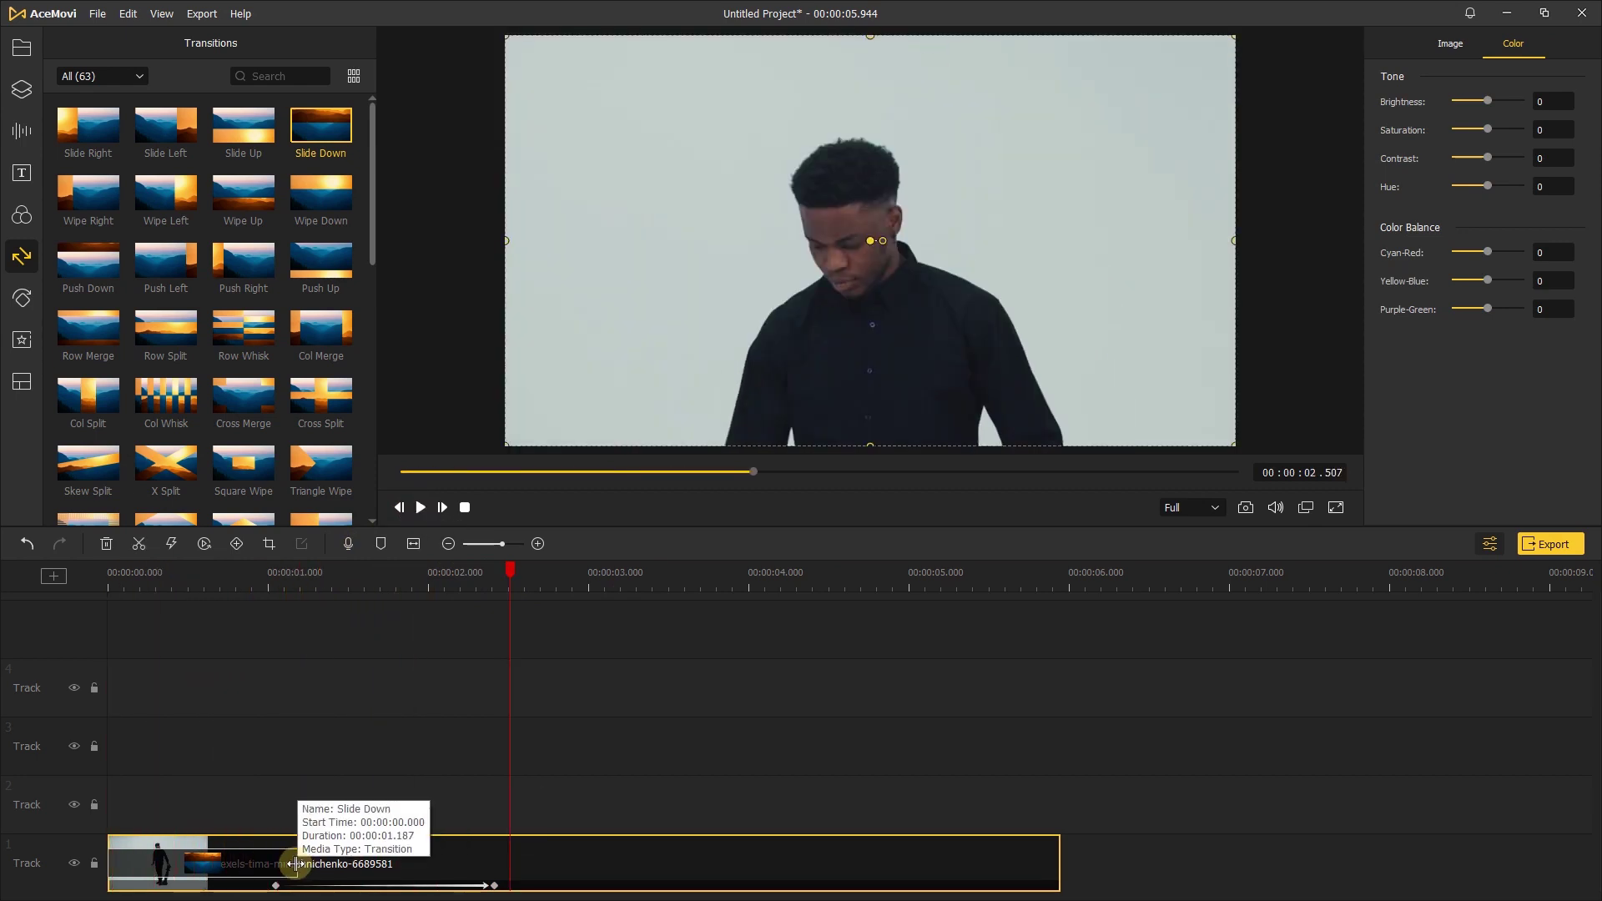
drag(295, 863, 284, 864)
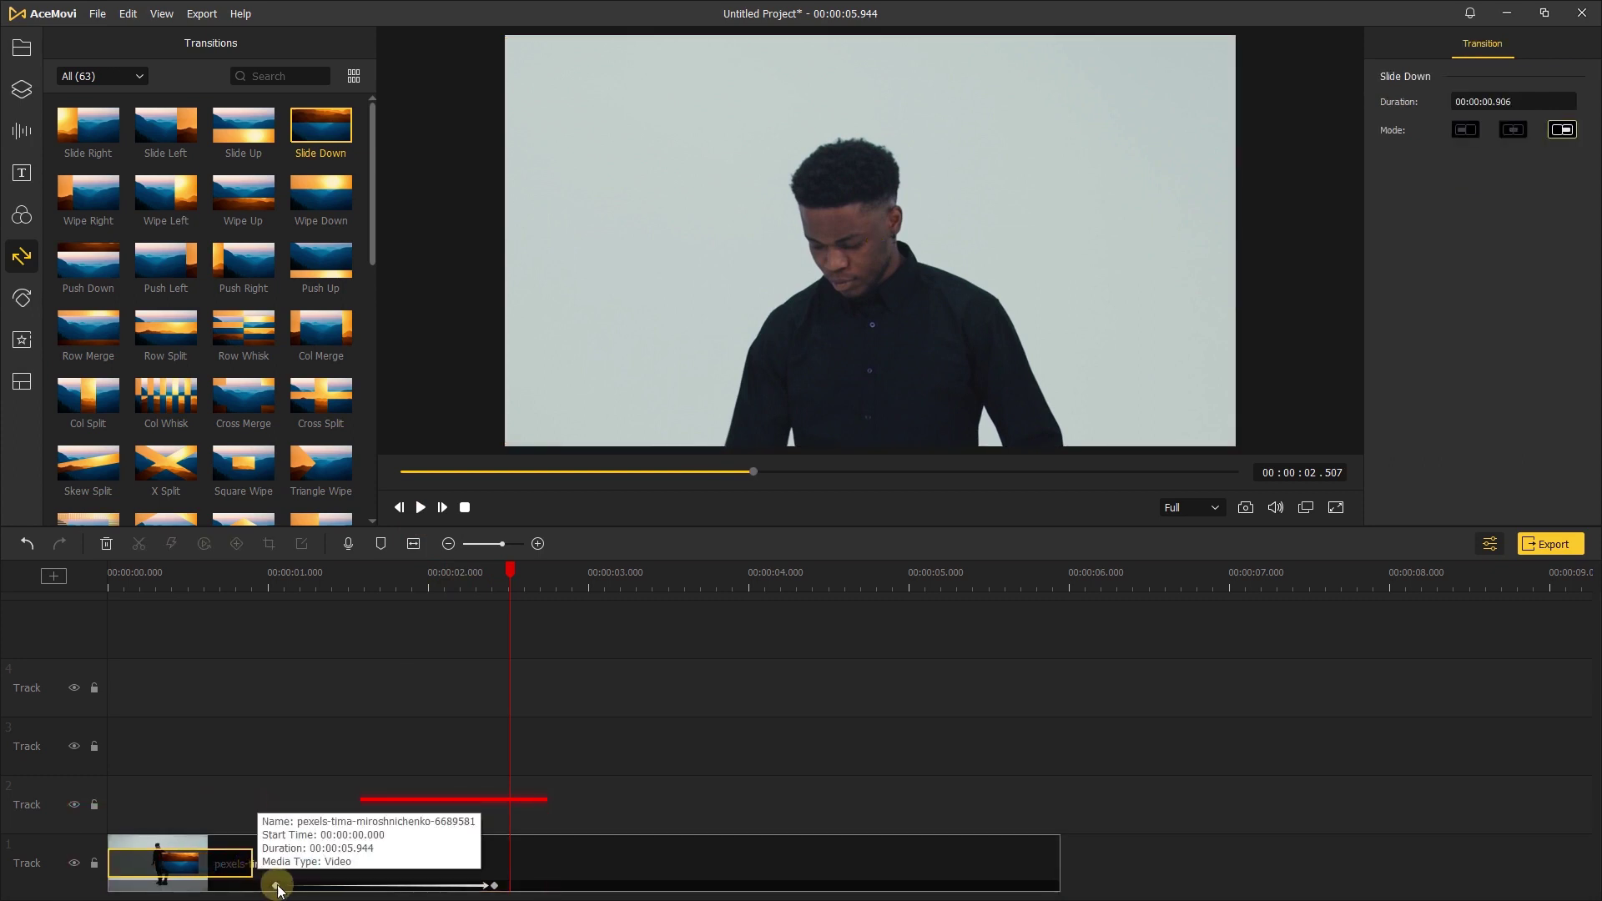
click(238, 887)
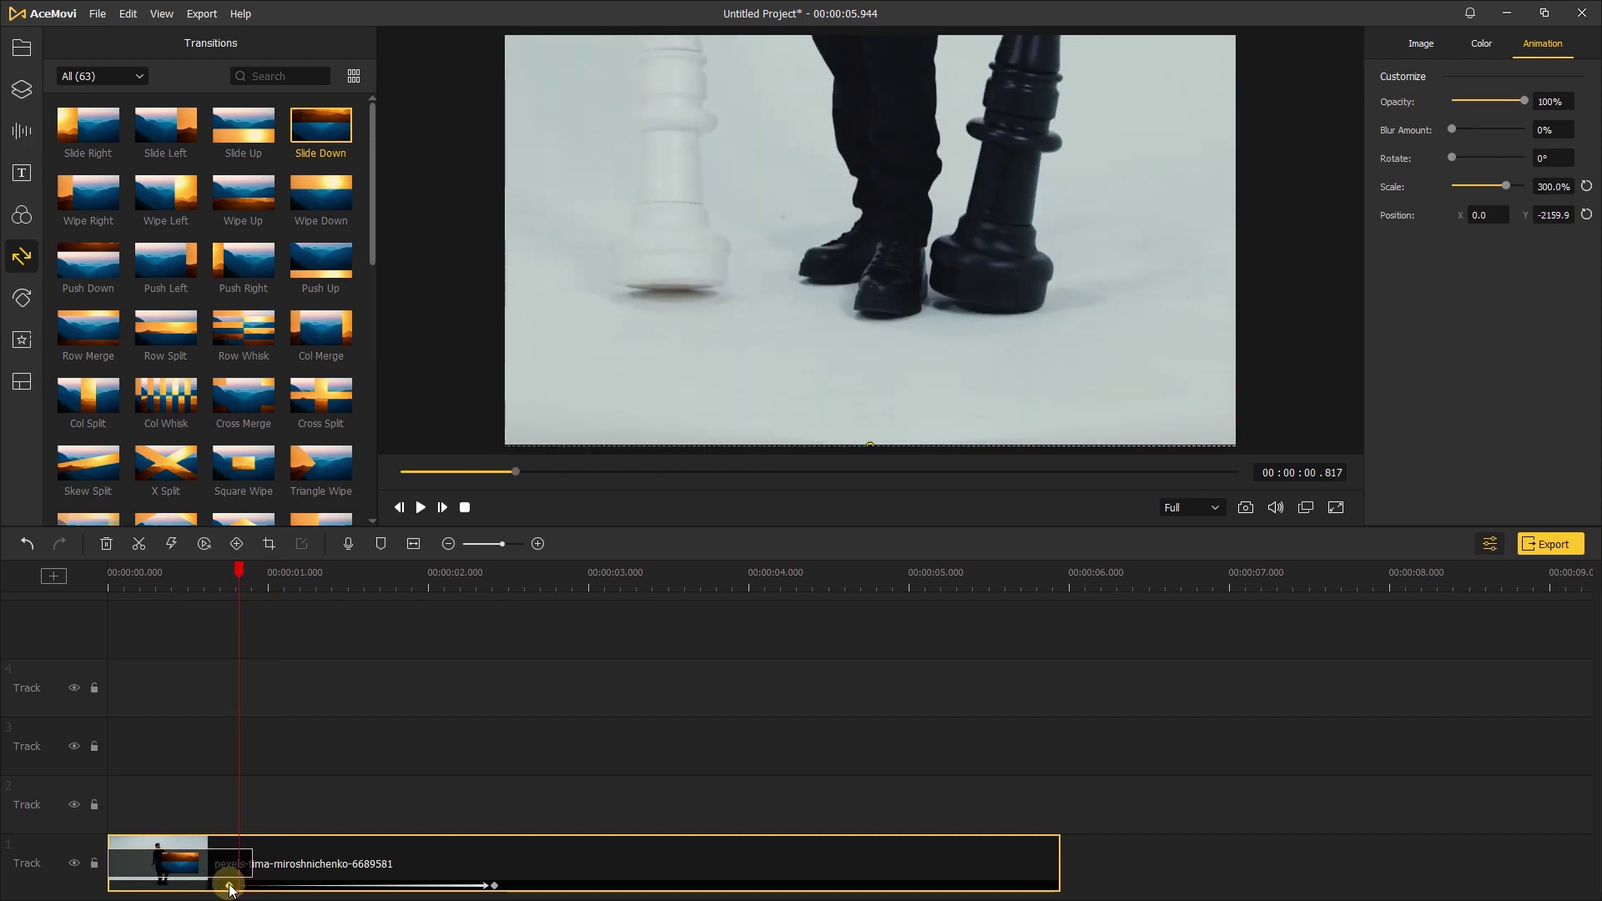
click(421, 508)
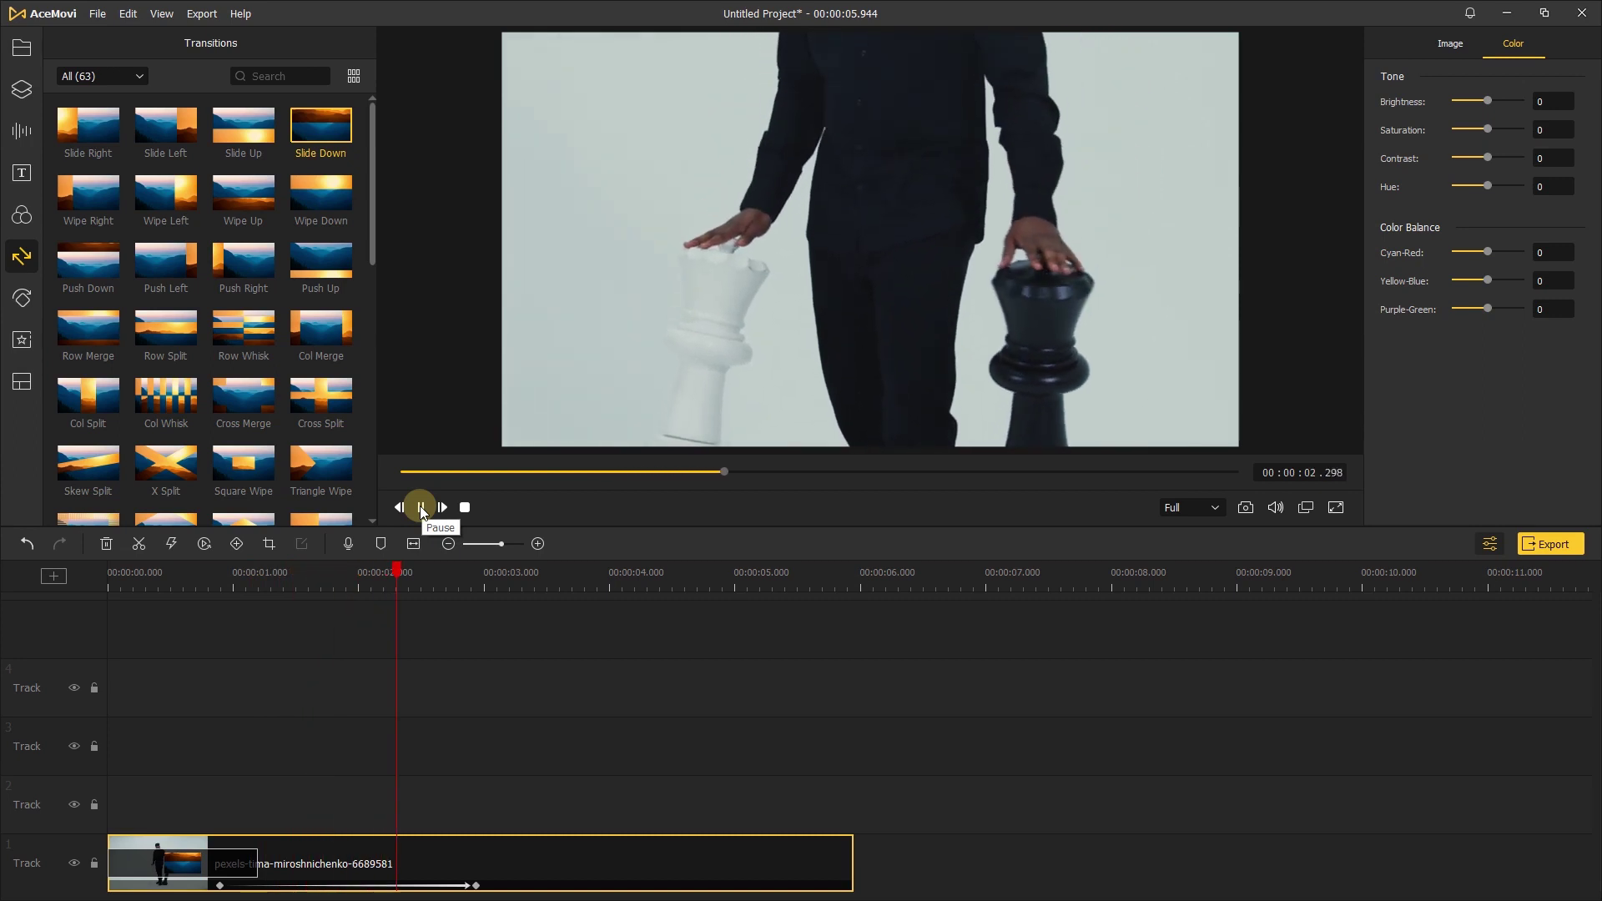
click(421, 509)
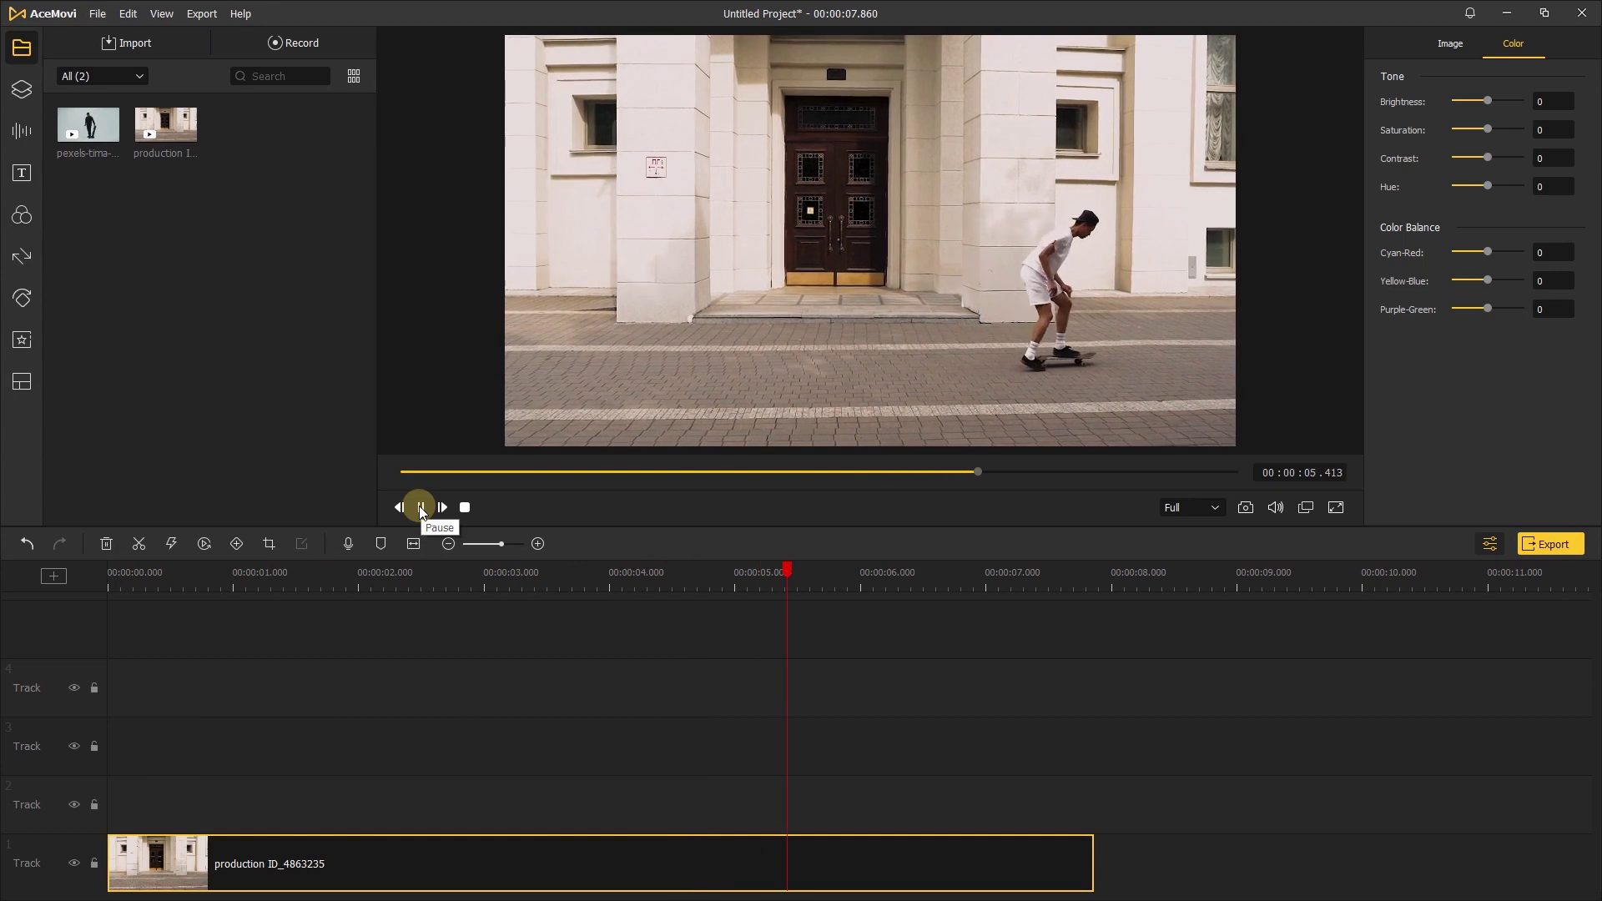
- Scale the skateboarding clip to 200% and reposition it to X 960, Y -221.2 around the skater
click(421, 508)
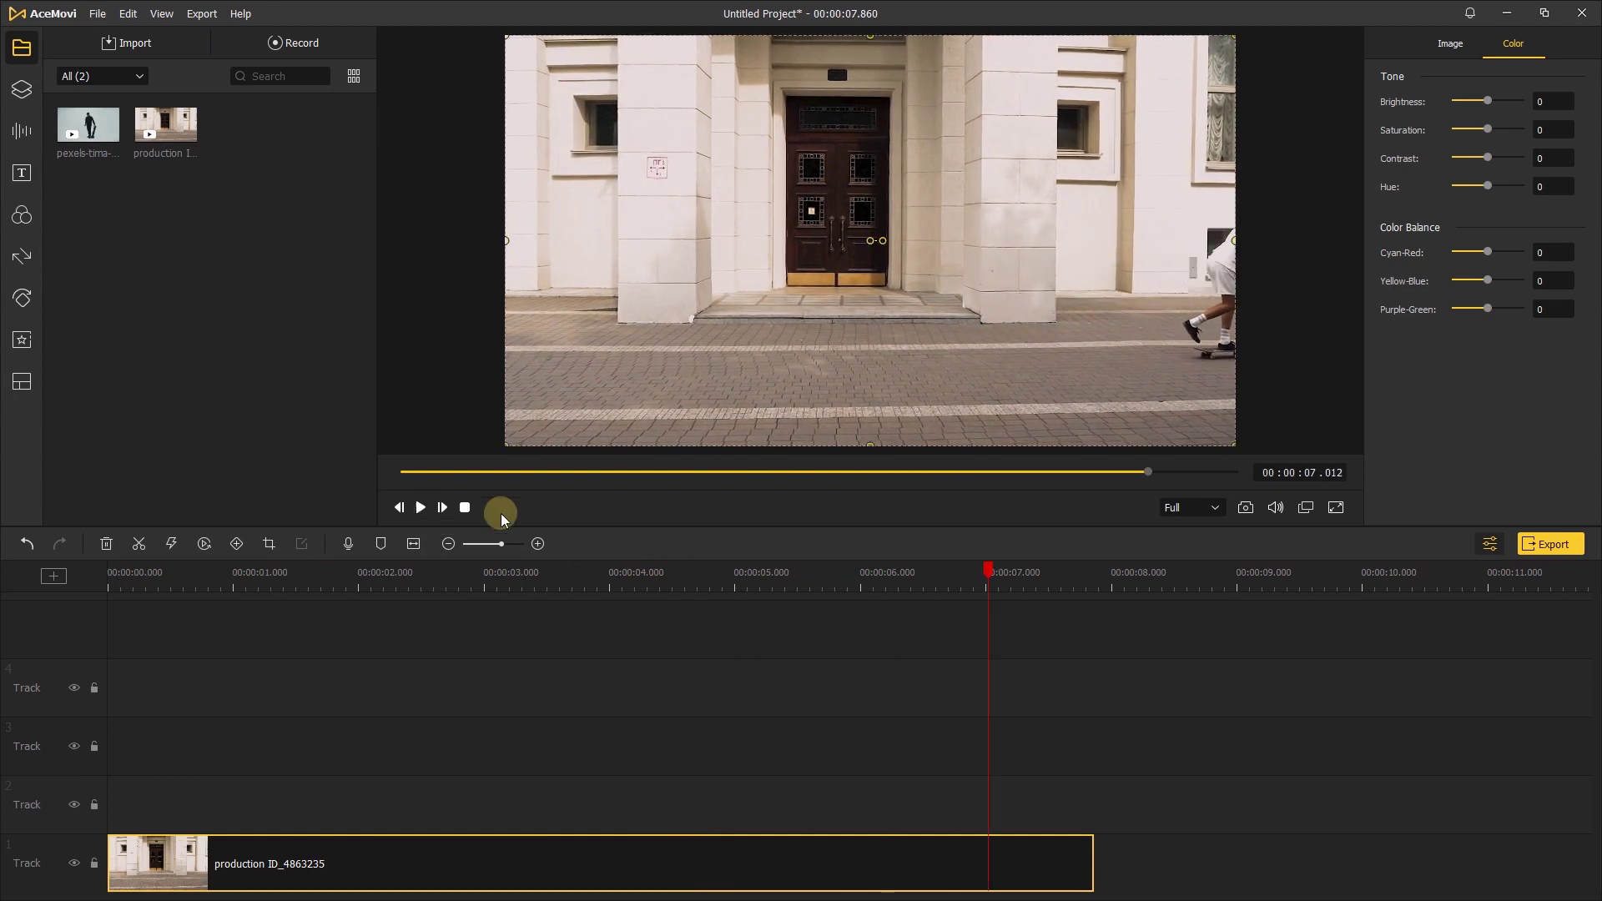
drag(987, 571, 417, 571)
click(1450, 43)
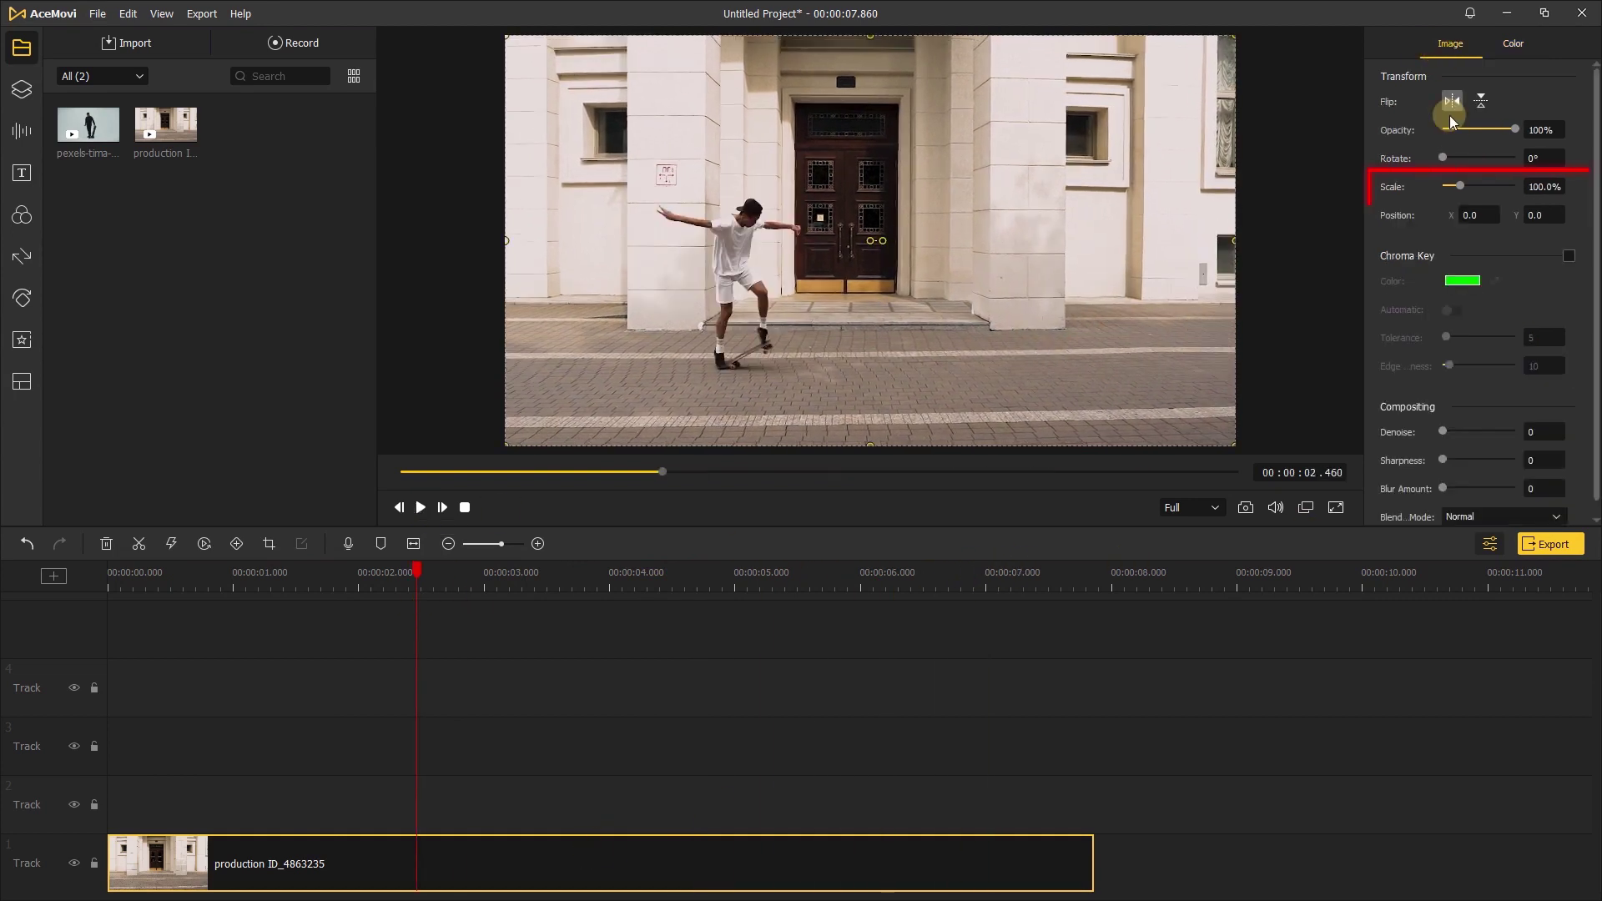
drag(1459, 186, 1508, 169)
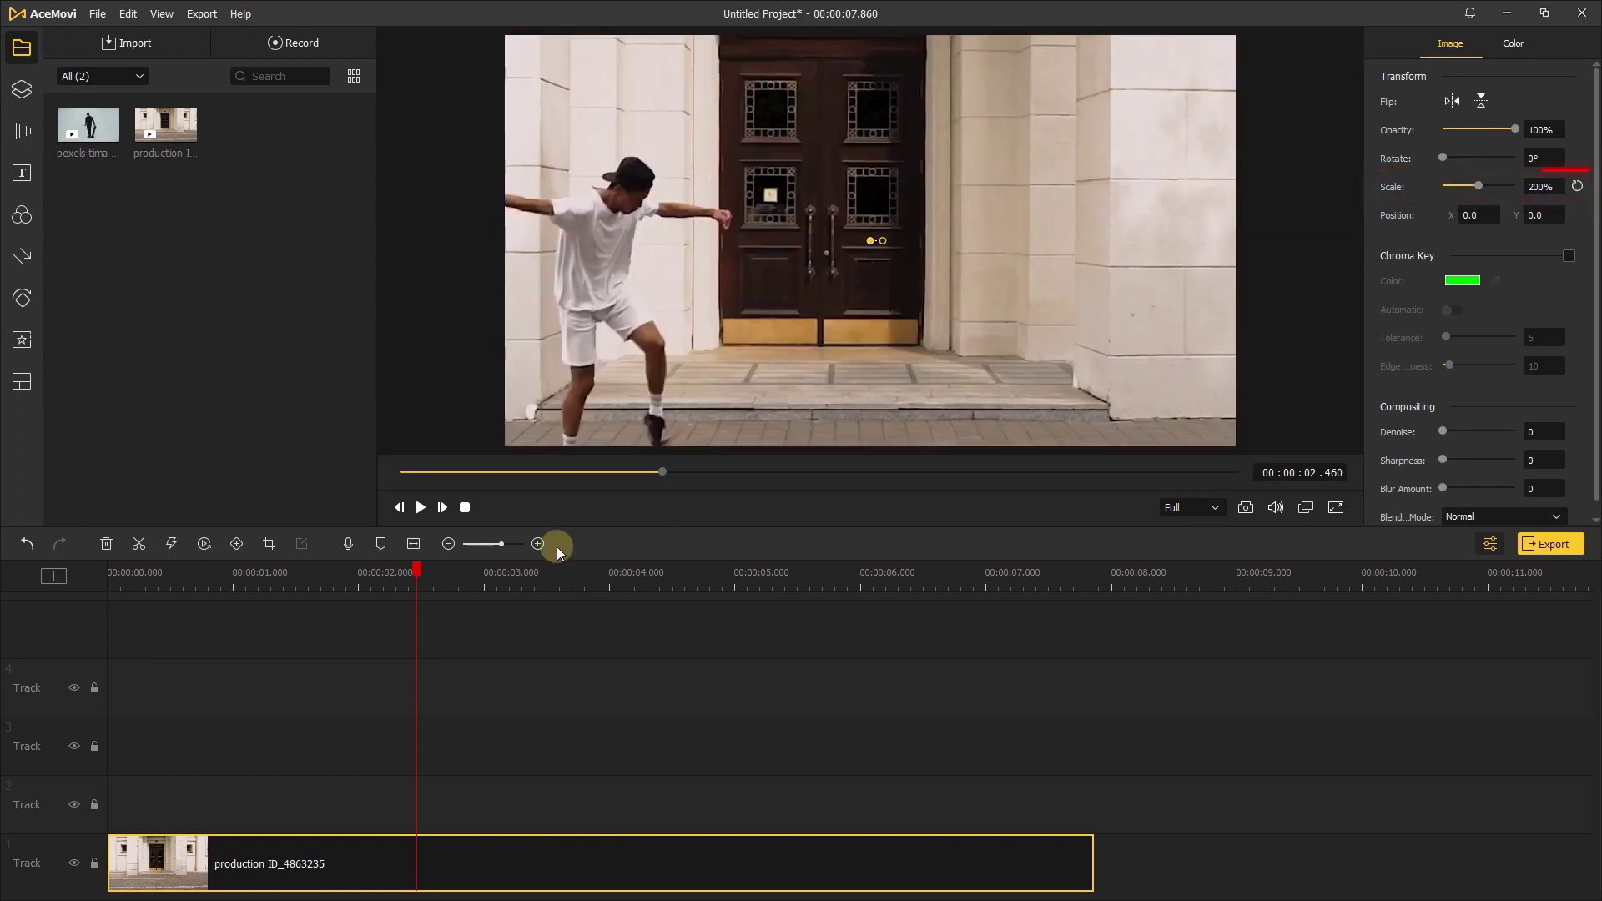
drag(418, 574, 247, 574)
drag(779, 325, 768, 338)
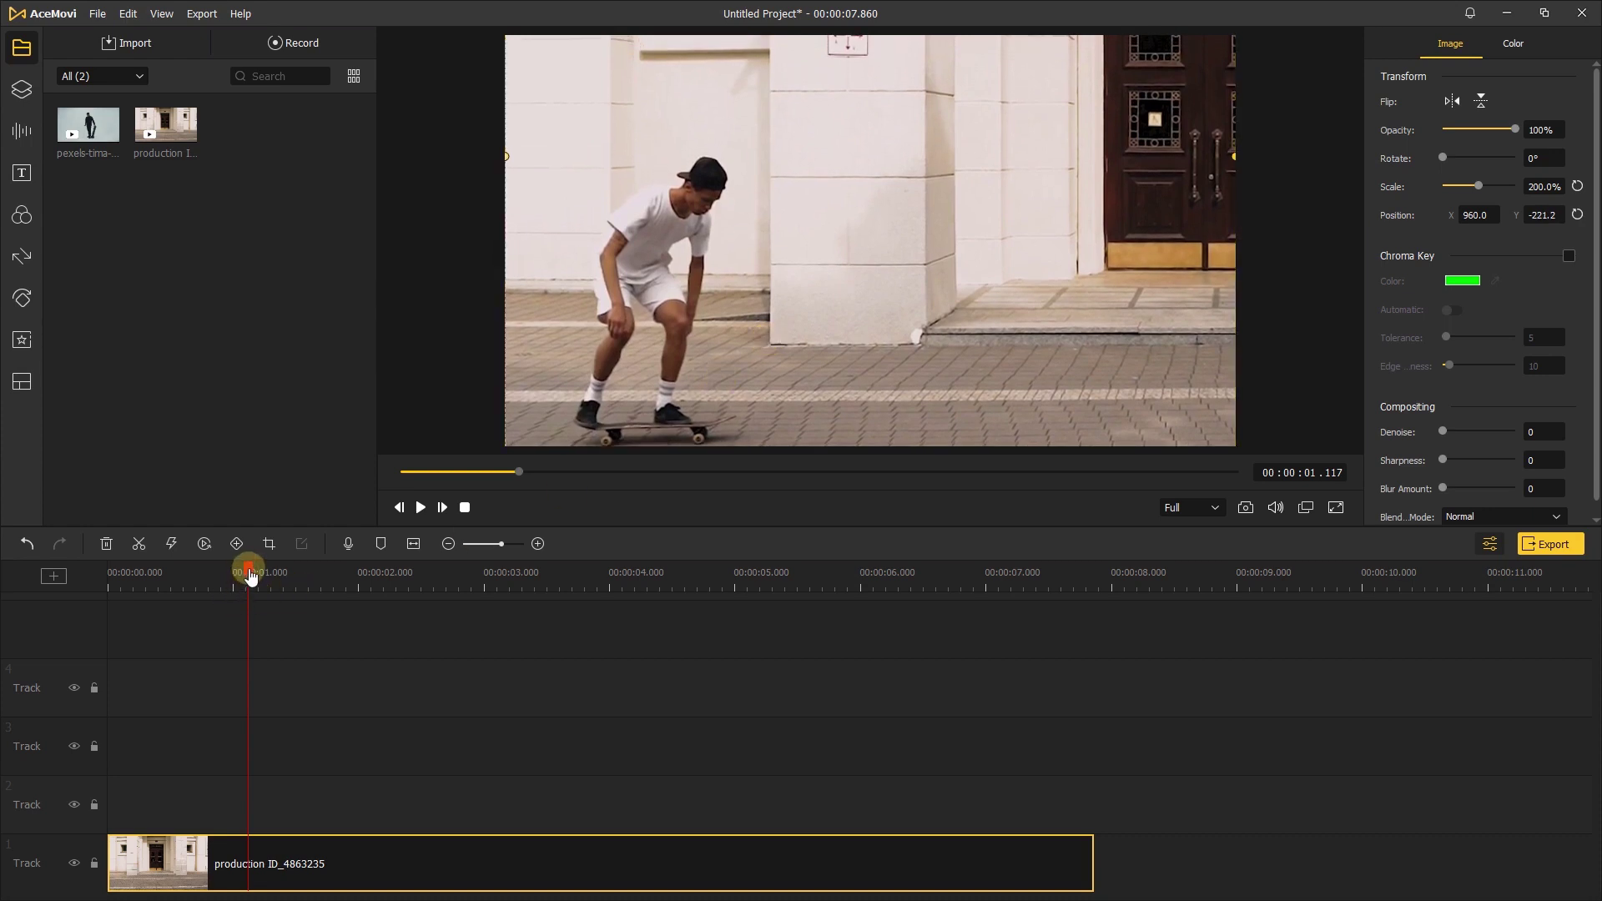
drag(250, 575, 380, 673)
- Add keyframes at the current time and at 4.6 s, the second panned to X -1920, Y 63.5
click(237, 543)
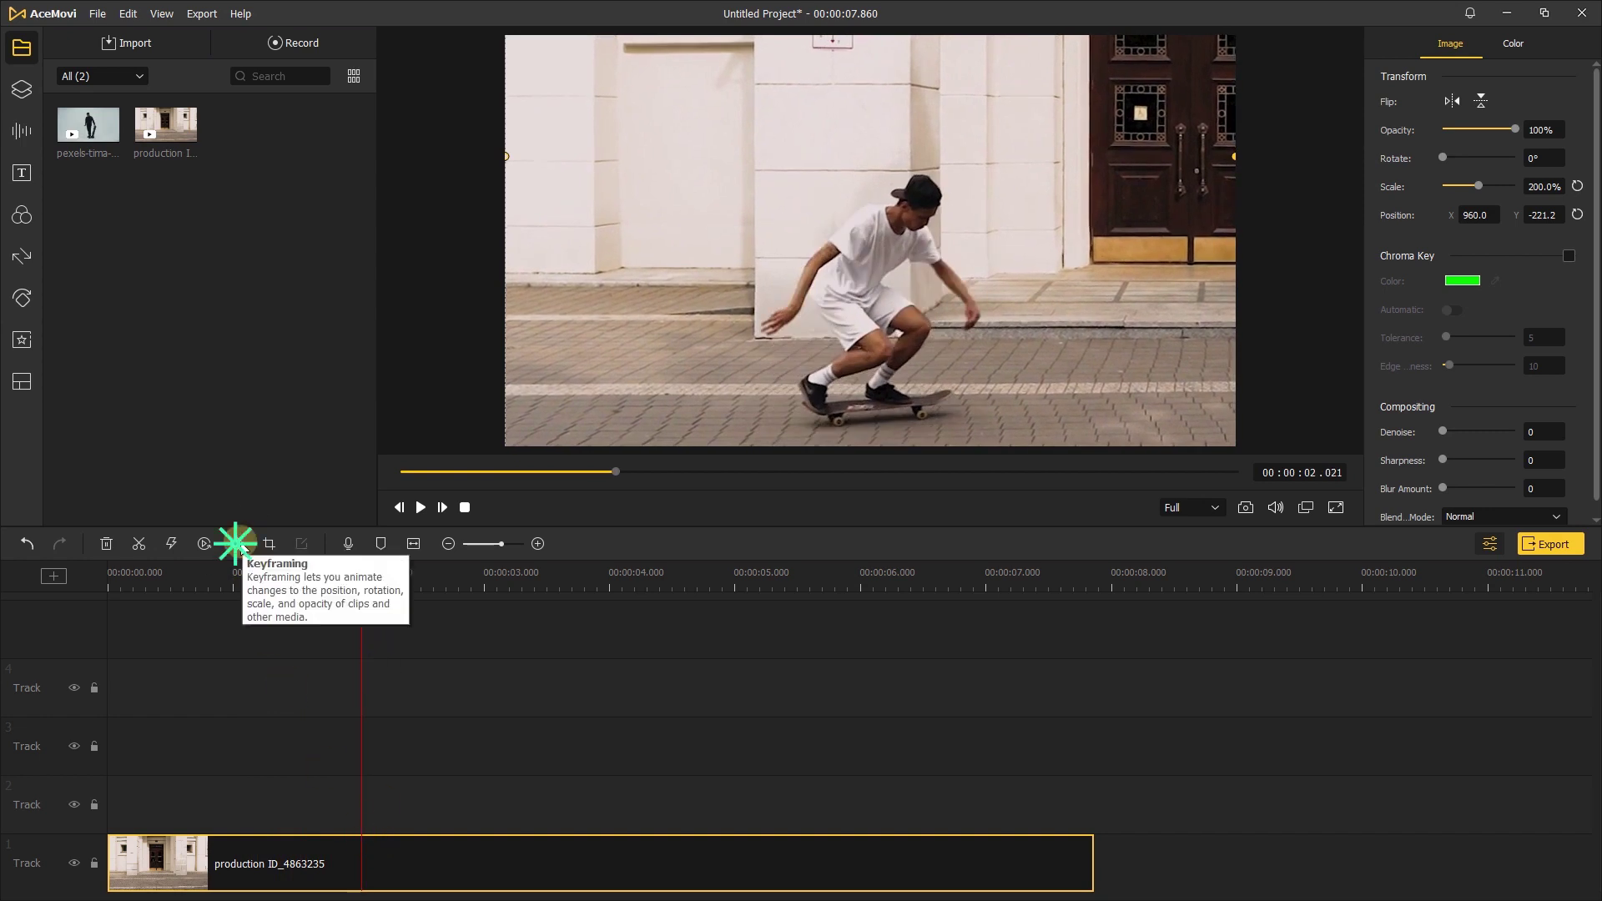
drag(363, 574, 692, 586)
click(236, 543)
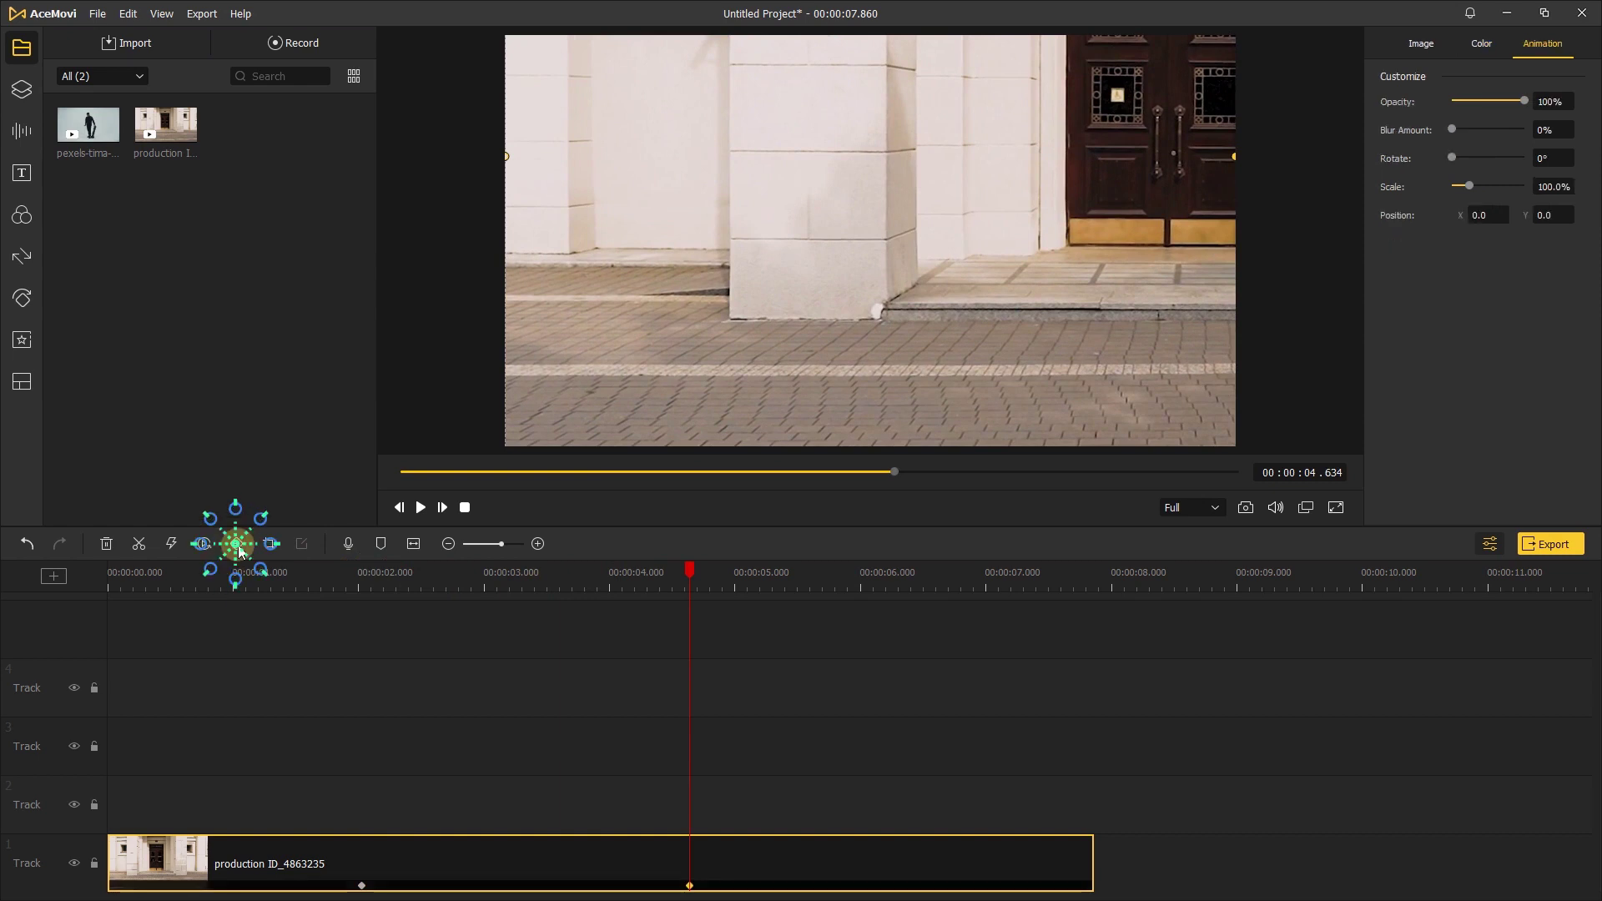
drag(1035, 357, 1106, 329)
drag(914, 329, 989, 332)
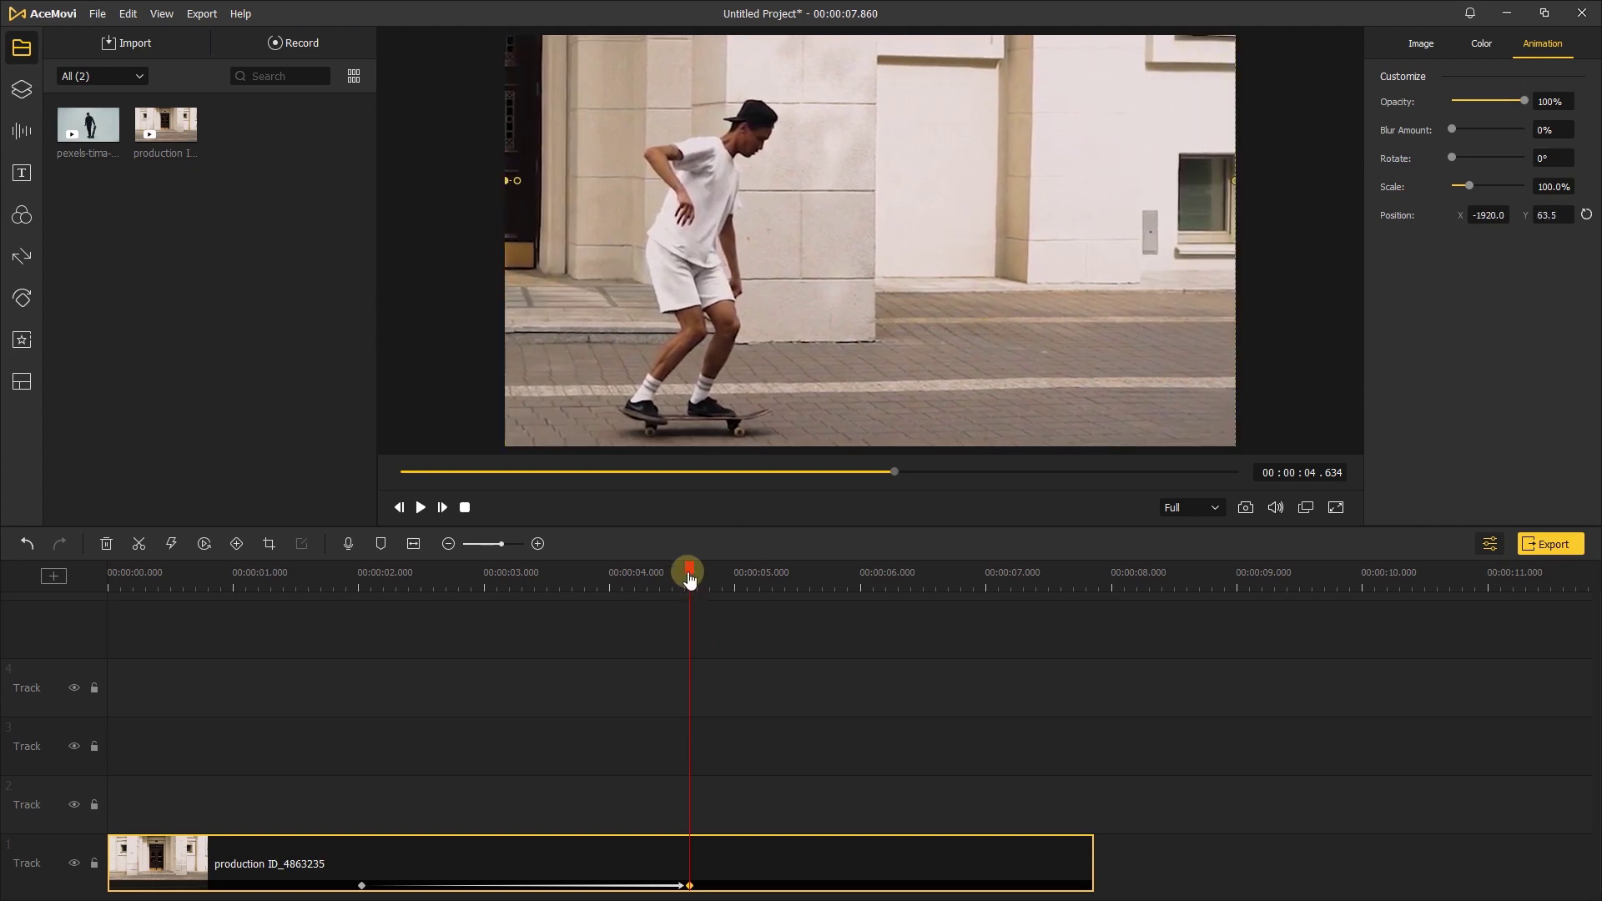
- Move the second keyframe later to about 5.5 s and play back the pan
drag(690, 573, 792, 584)
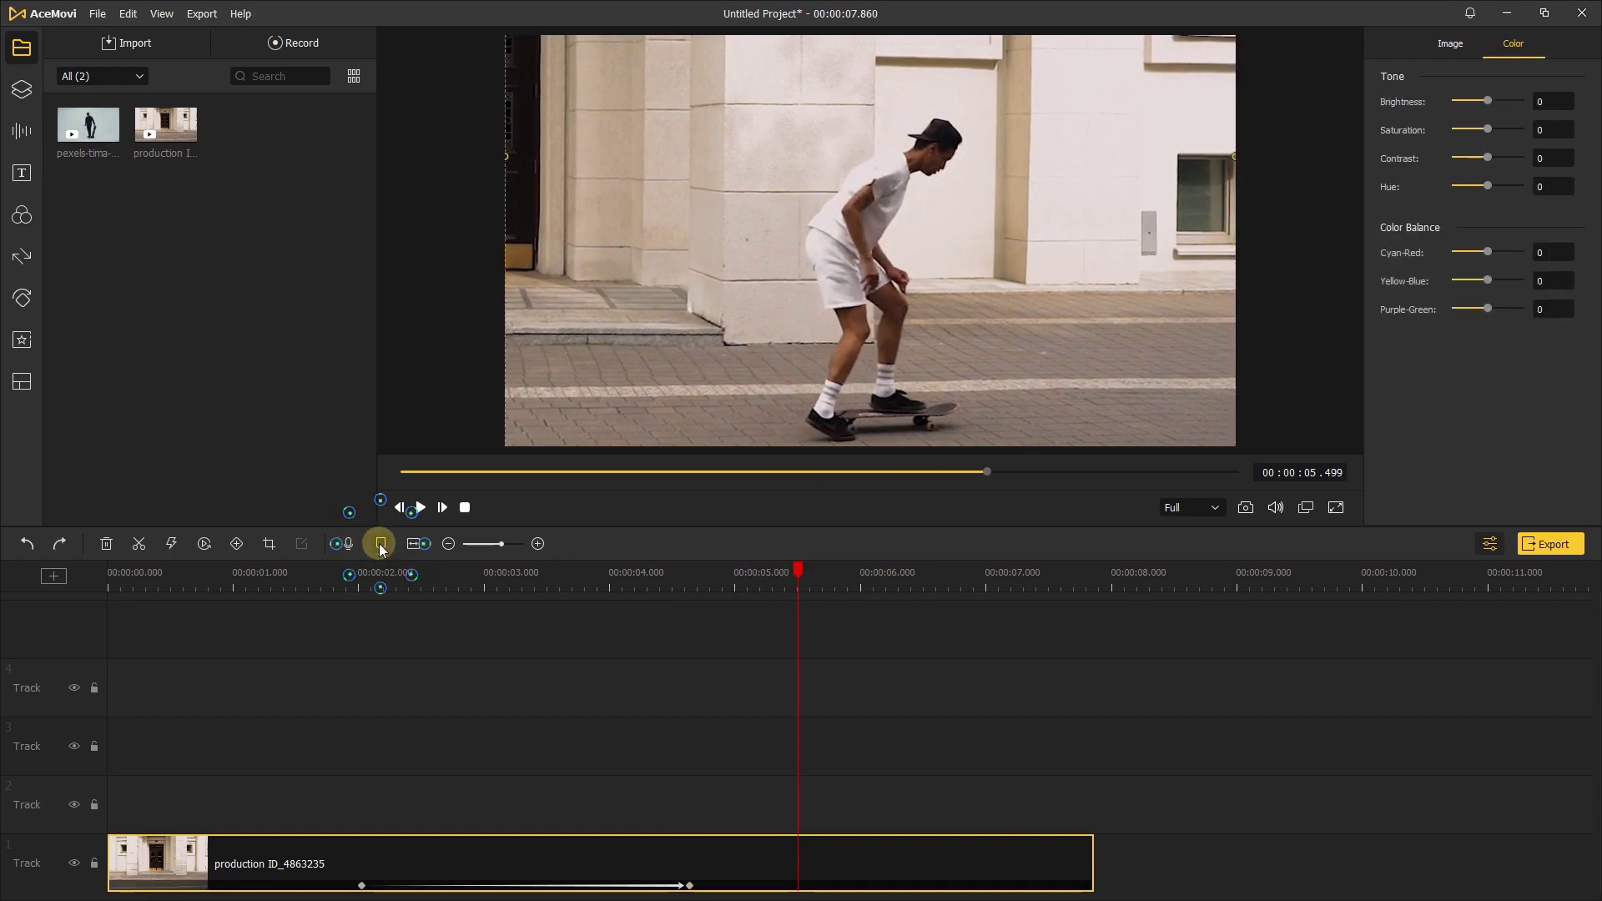
drag(689, 884, 798, 824)
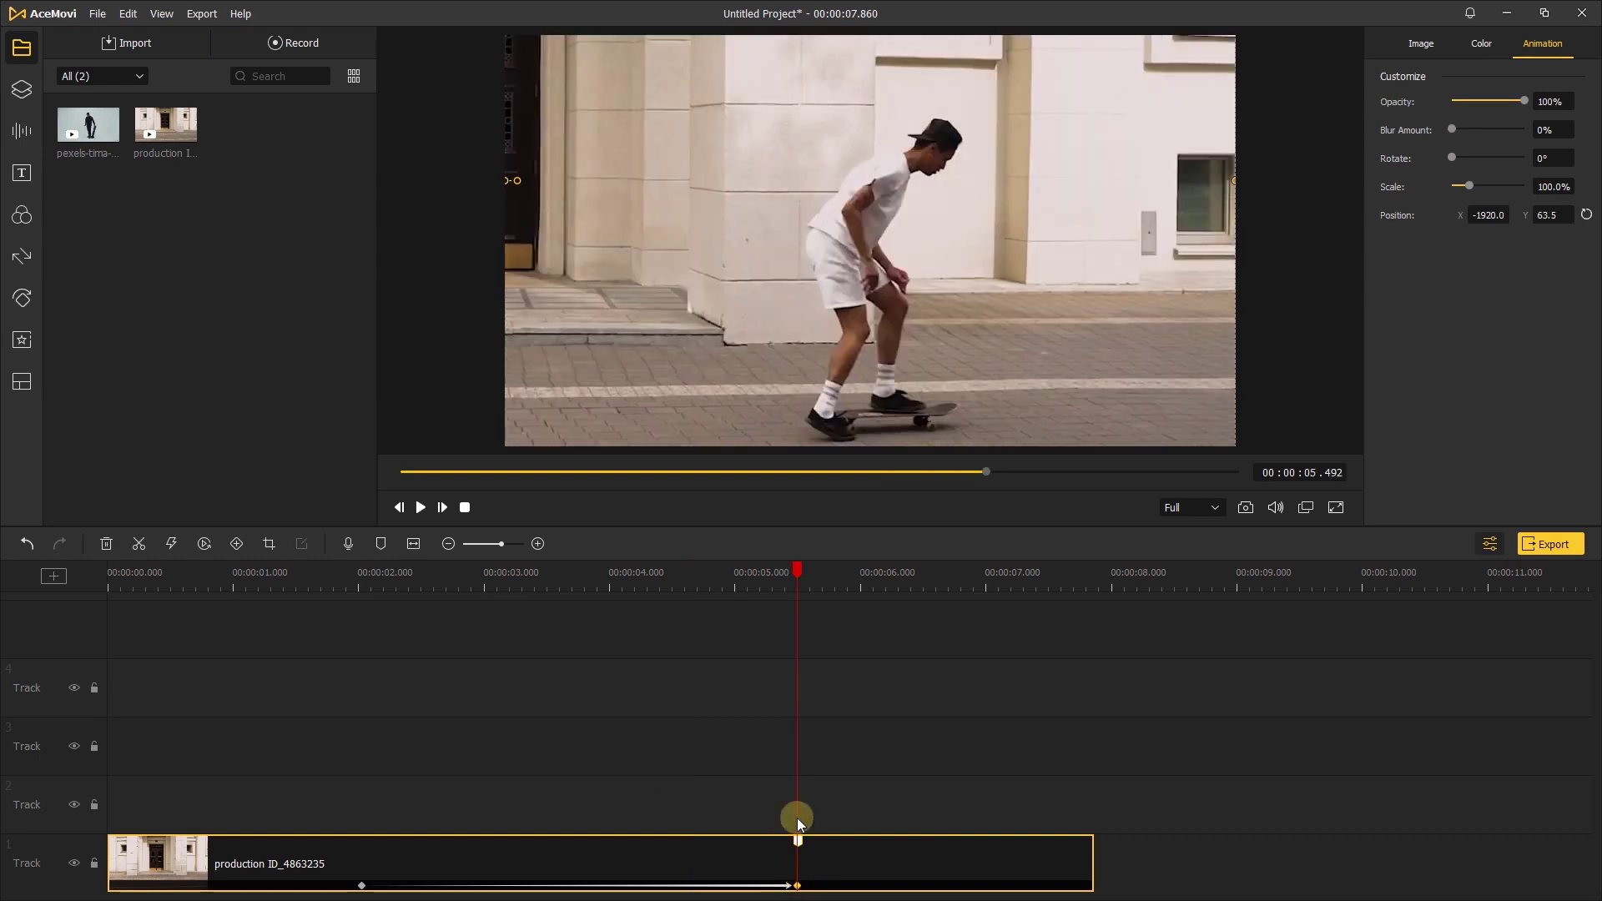
drag(801, 577, 333, 577)
click(421, 506)
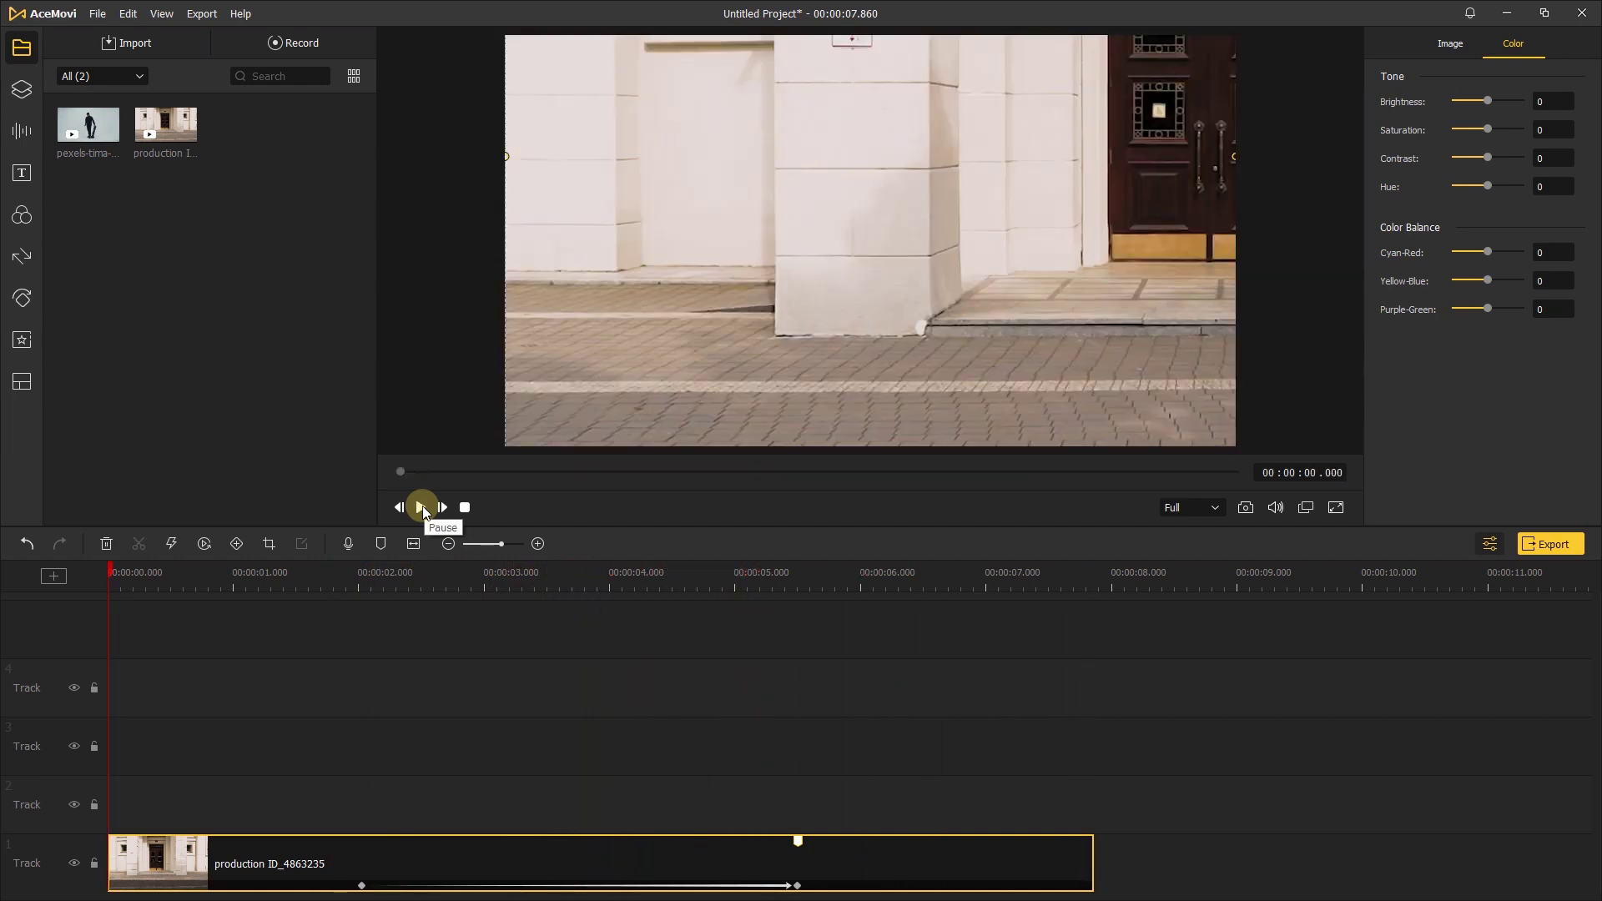
- Place Slide Left at the skateboarding clip's start and preview it from the beginning
click(22, 256)
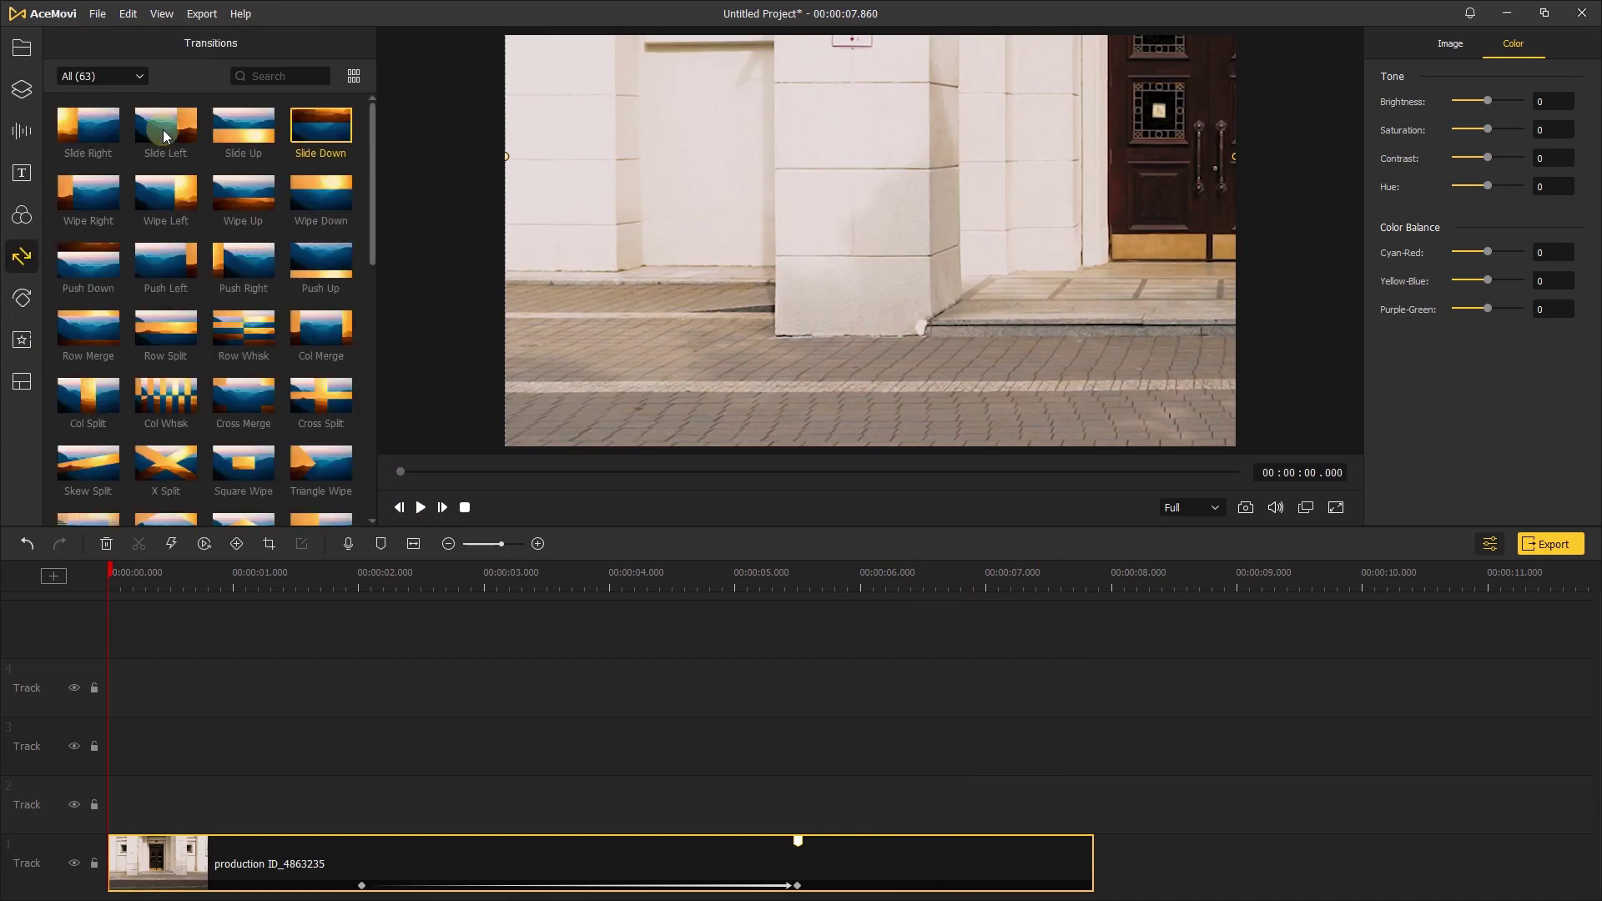
drag(162, 130, 158, 863)
click(442, 507)
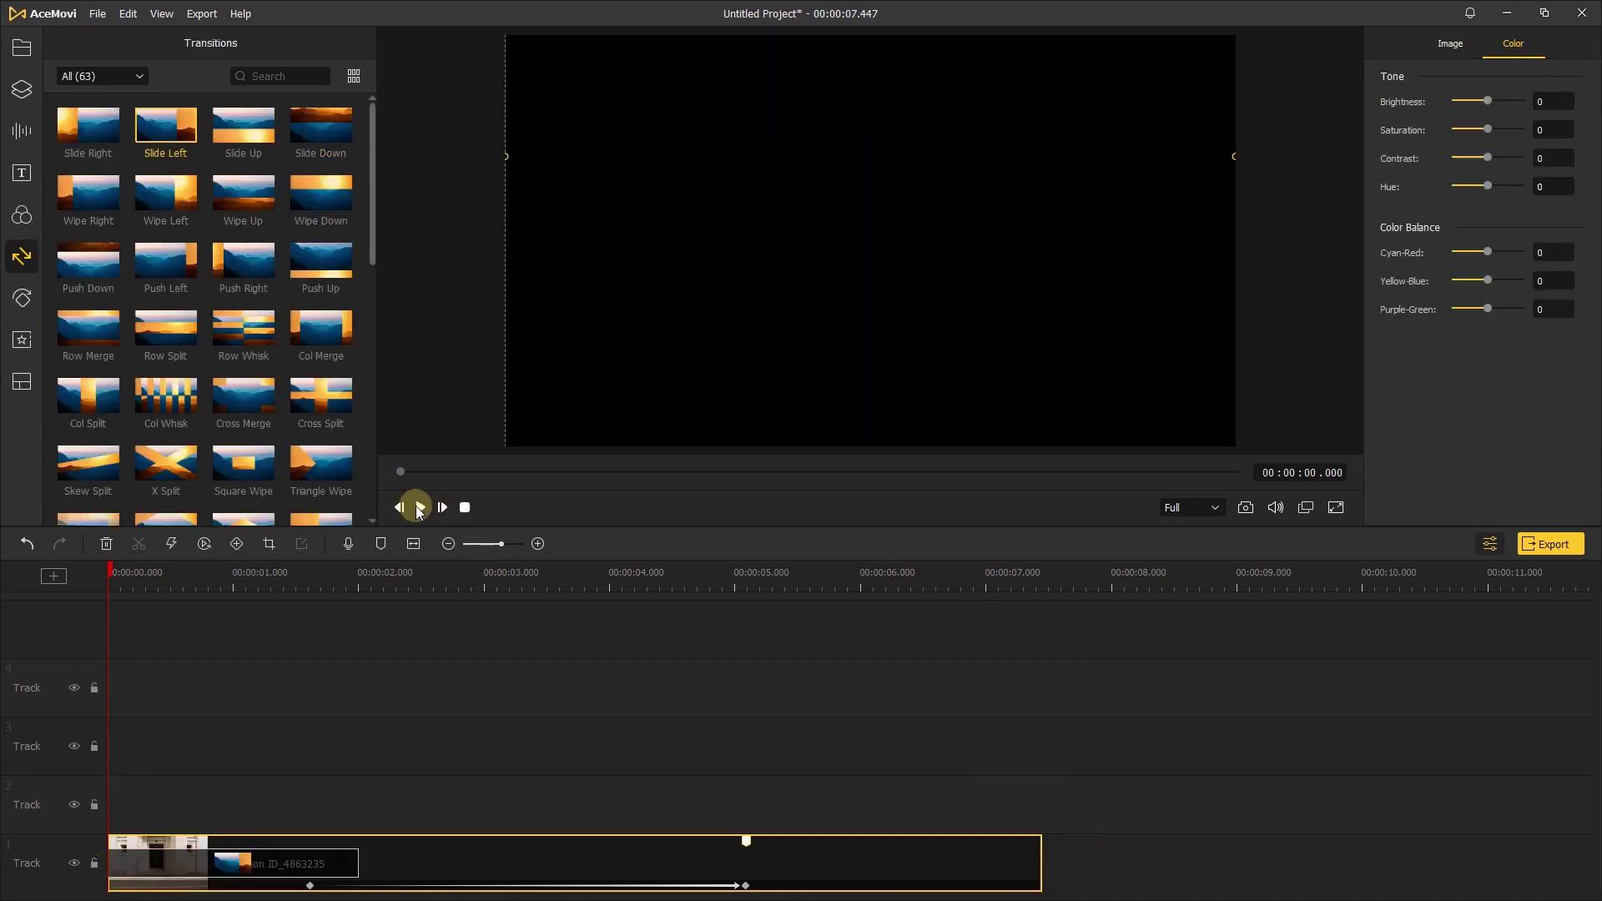
click(420, 508)
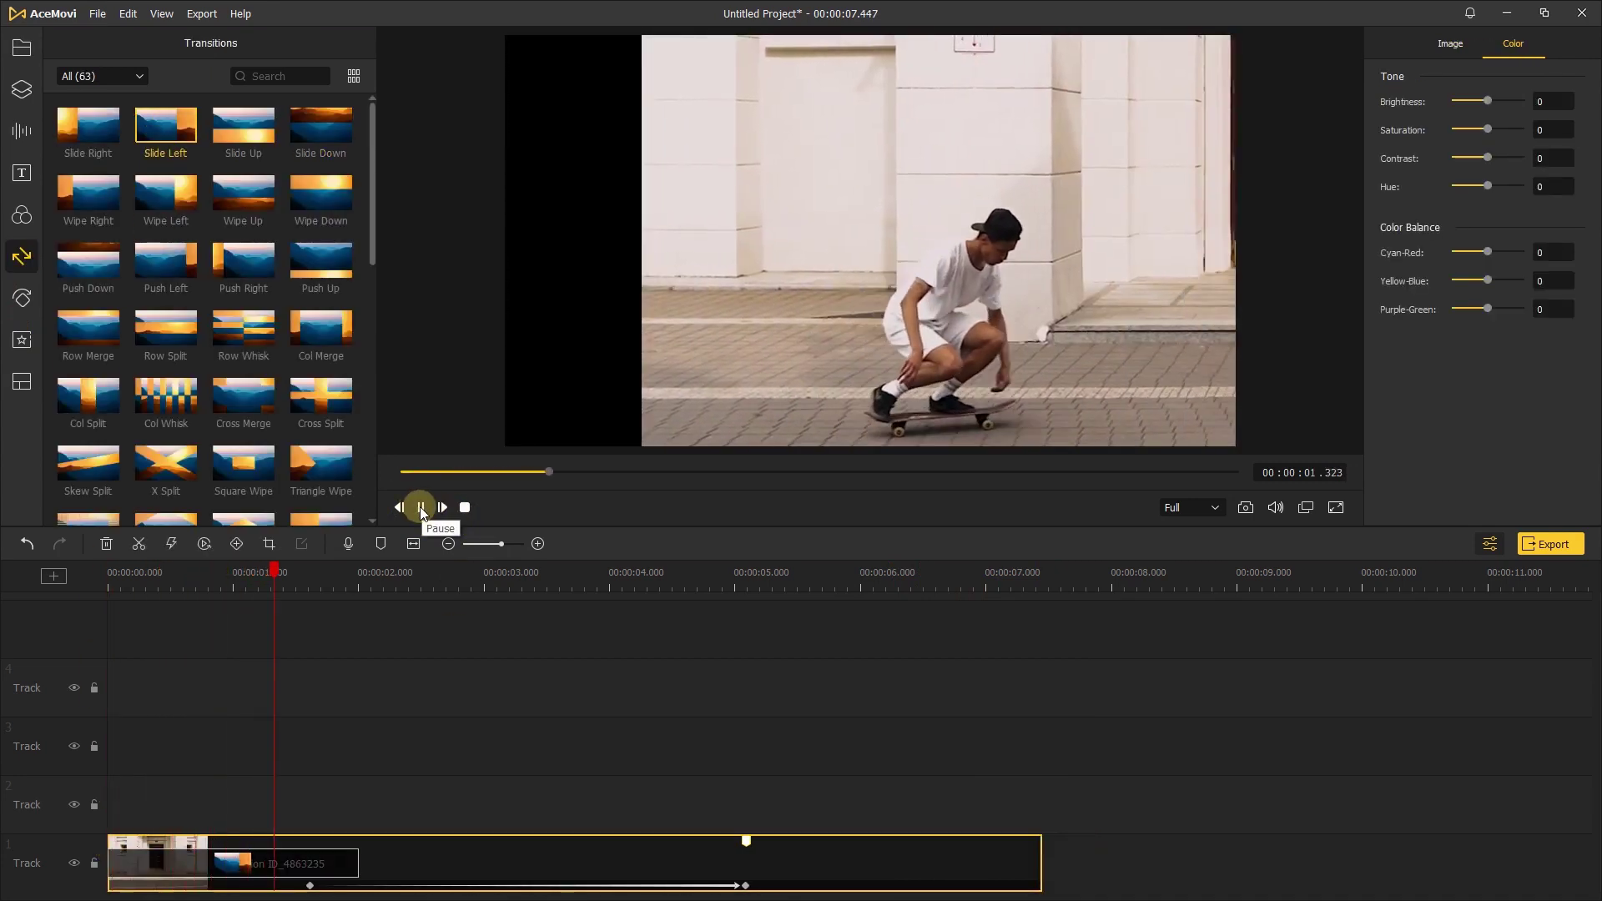